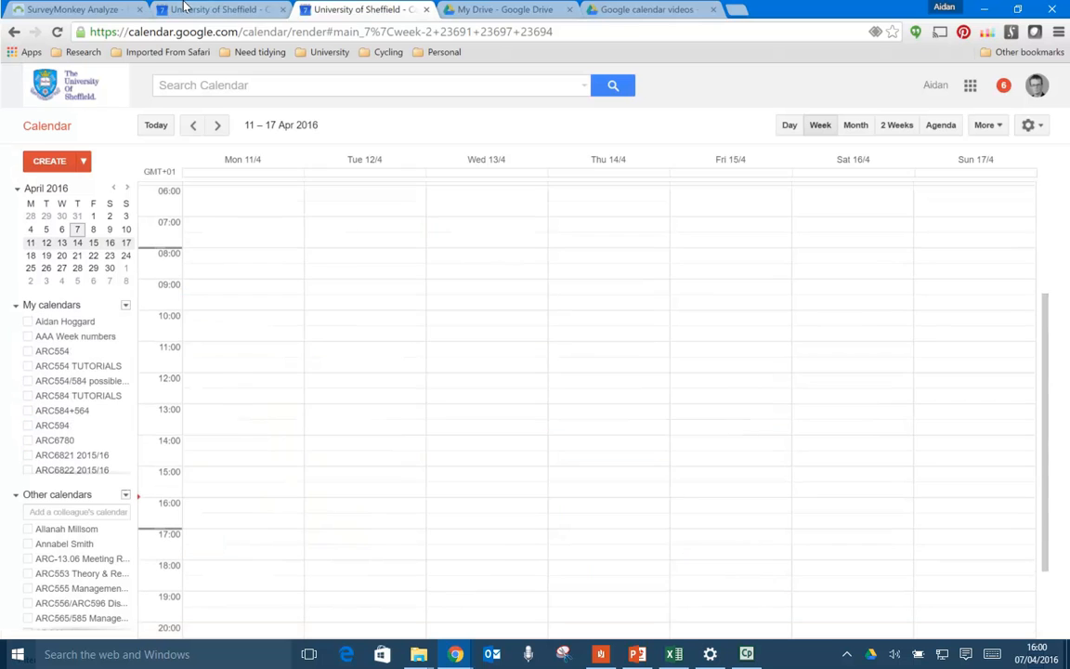
Show the current week with the owner's personal calendar and the MScSAS calendar displayed.
left_click(206, 13)
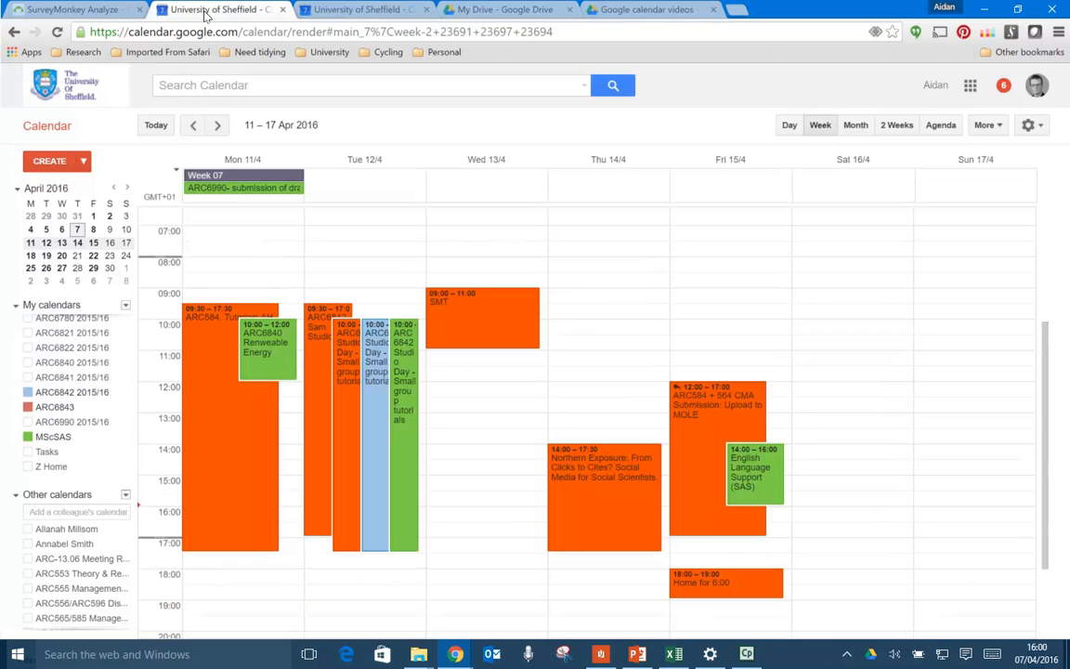
left_click(343, 12)
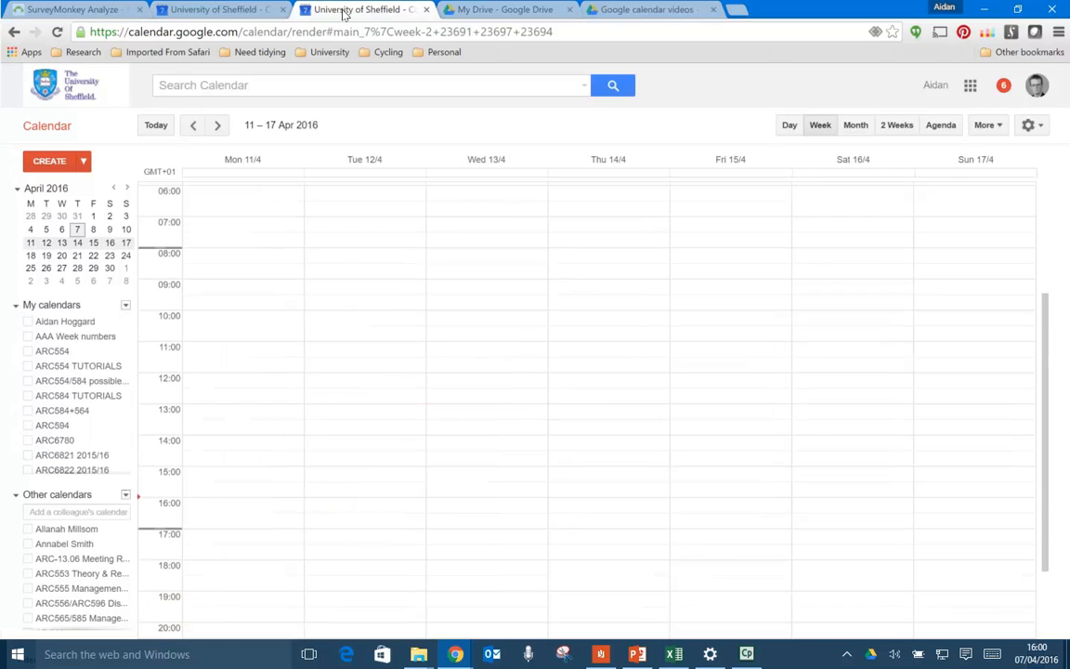
left_click(155, 127)
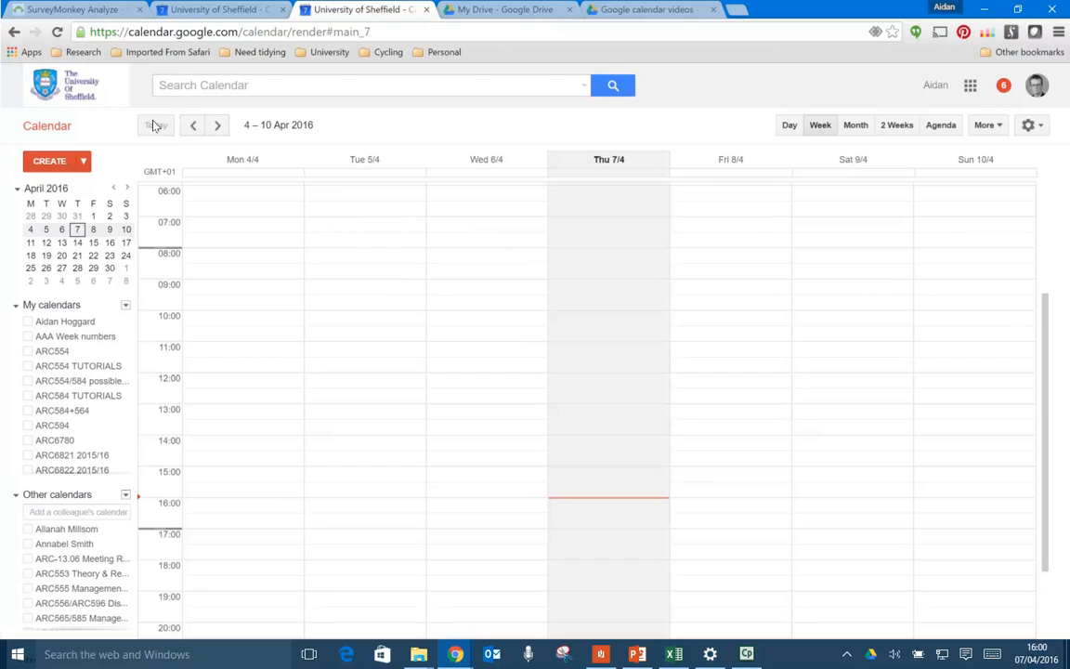
left_click(28, 321)
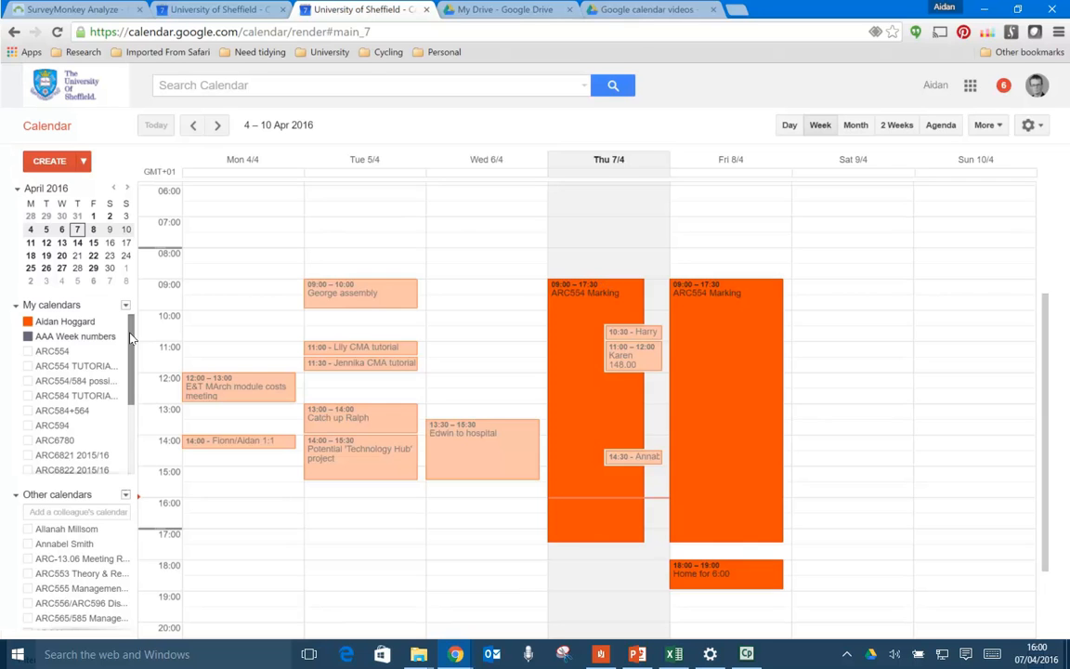
scroll(118, 371, "down", 3)
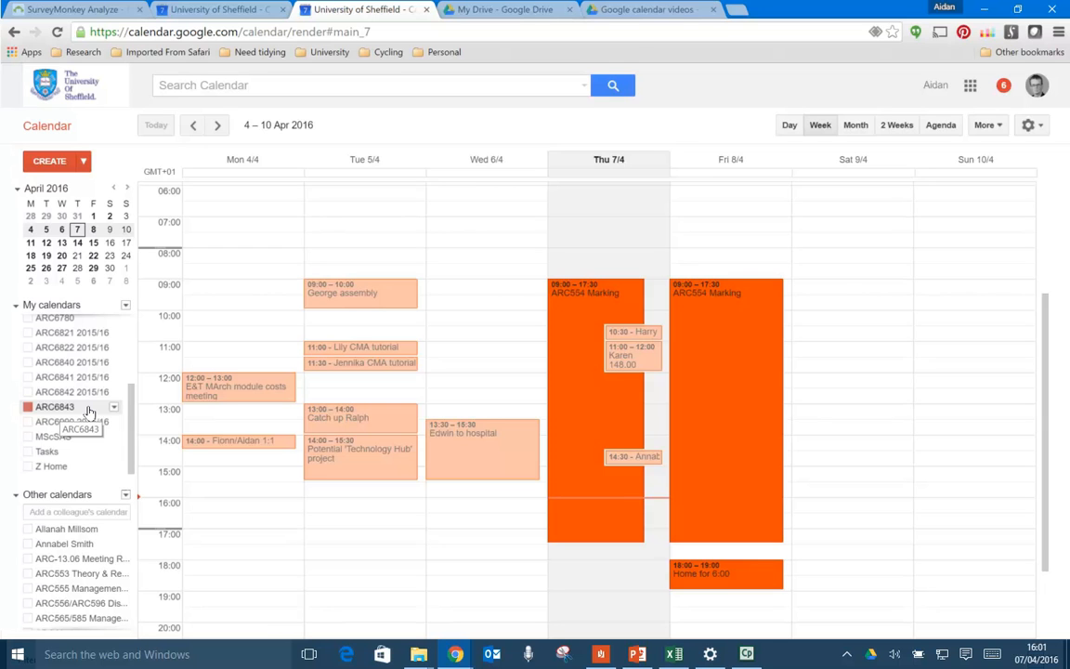
left_click(27, 437)
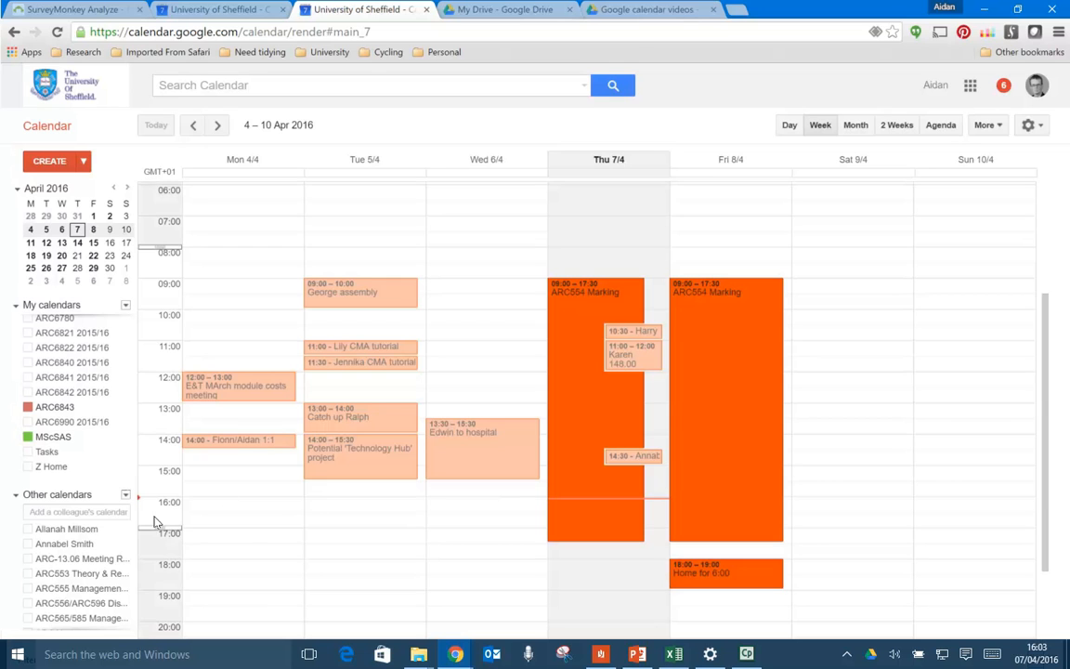
Display only the ARC6843 module calendar, hiding all other calendars.
scroll(120, 423, "up", 3)
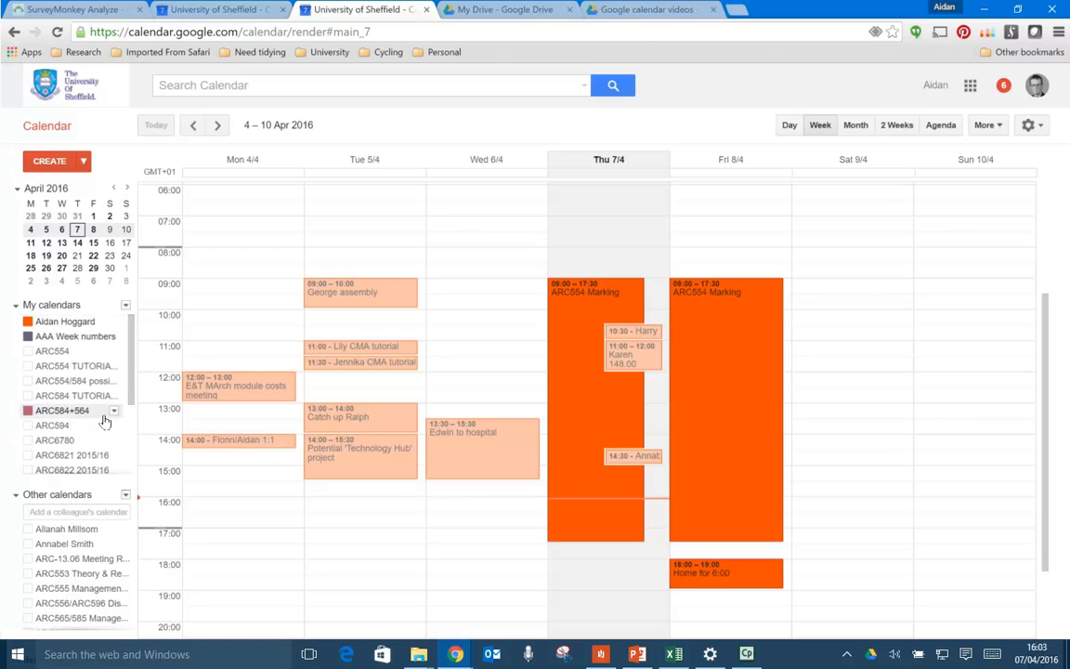
scroll(116, 364, "down", 5)
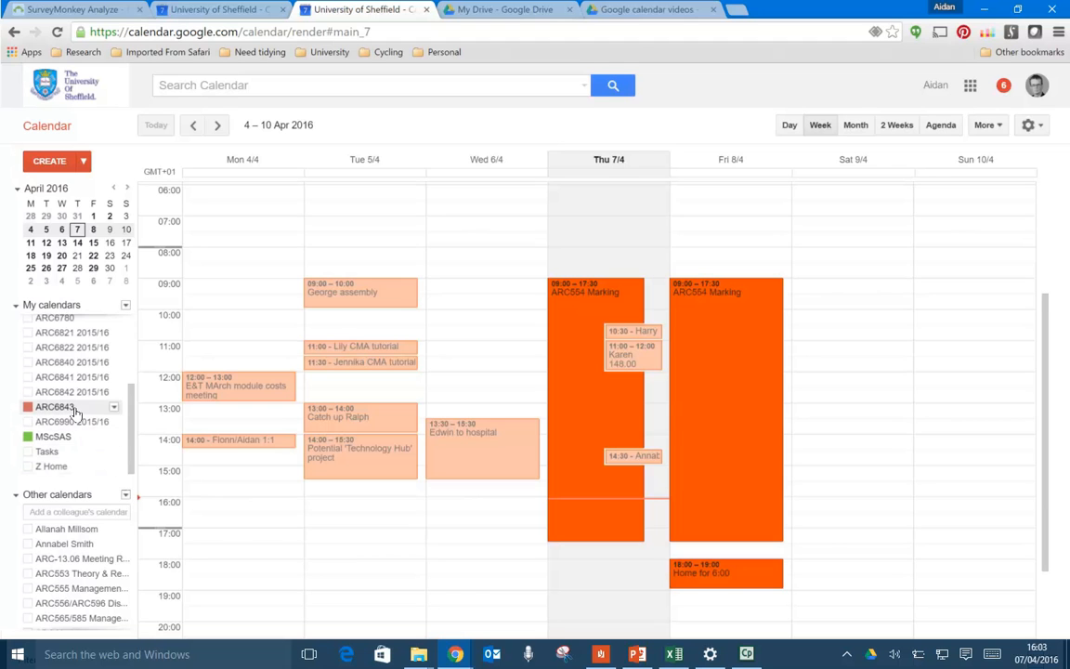
left_click(113, 409)
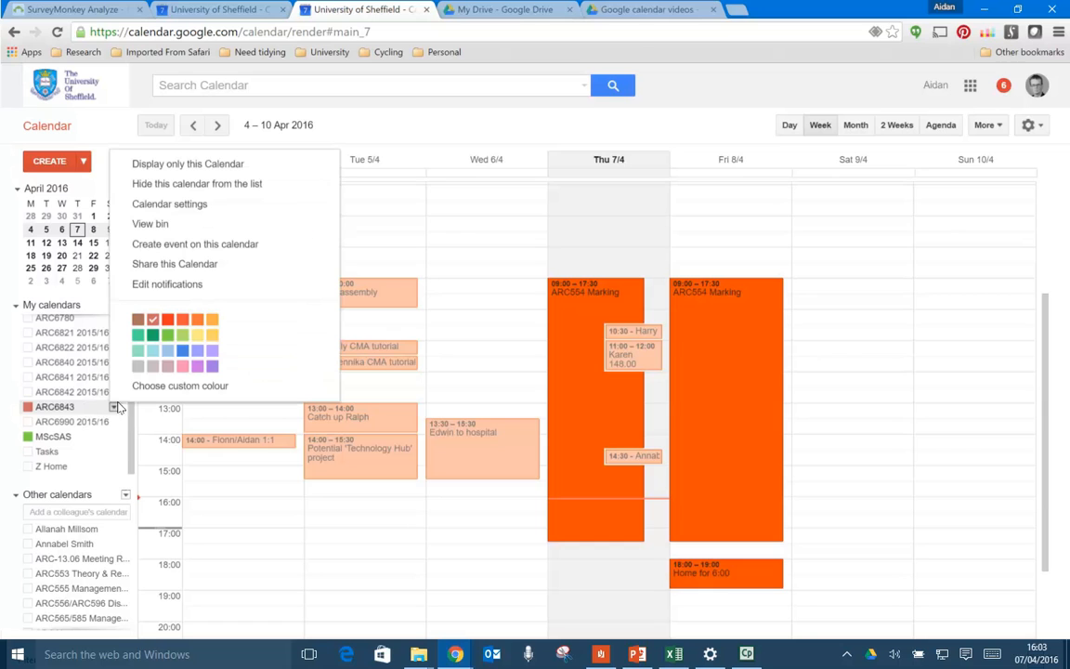
left_click(169, 164)
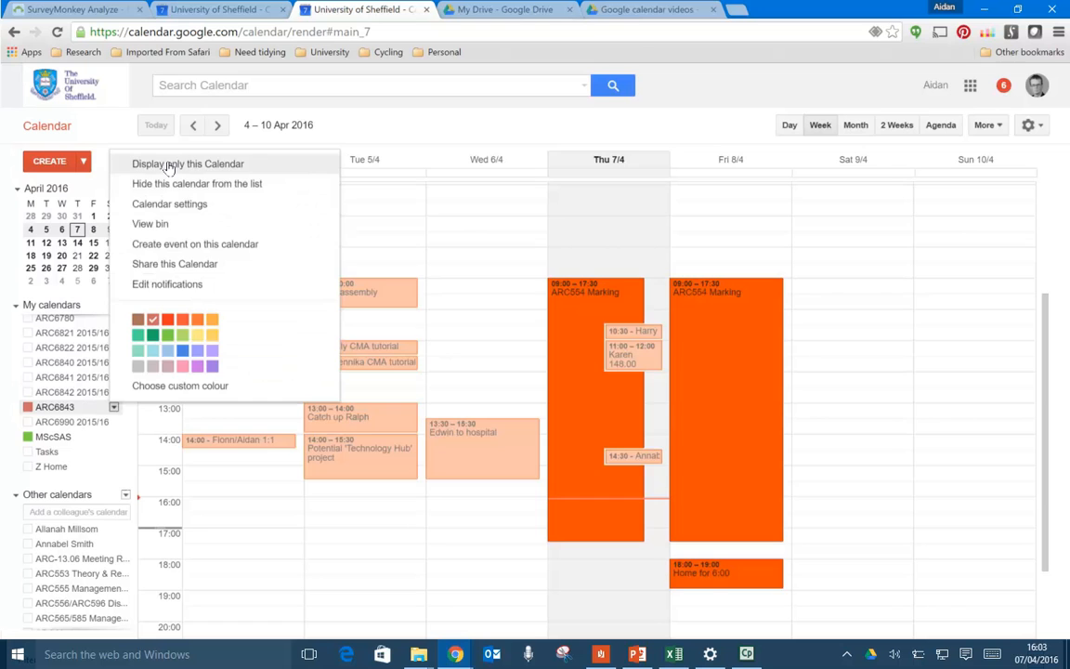
left_click(169, 164)
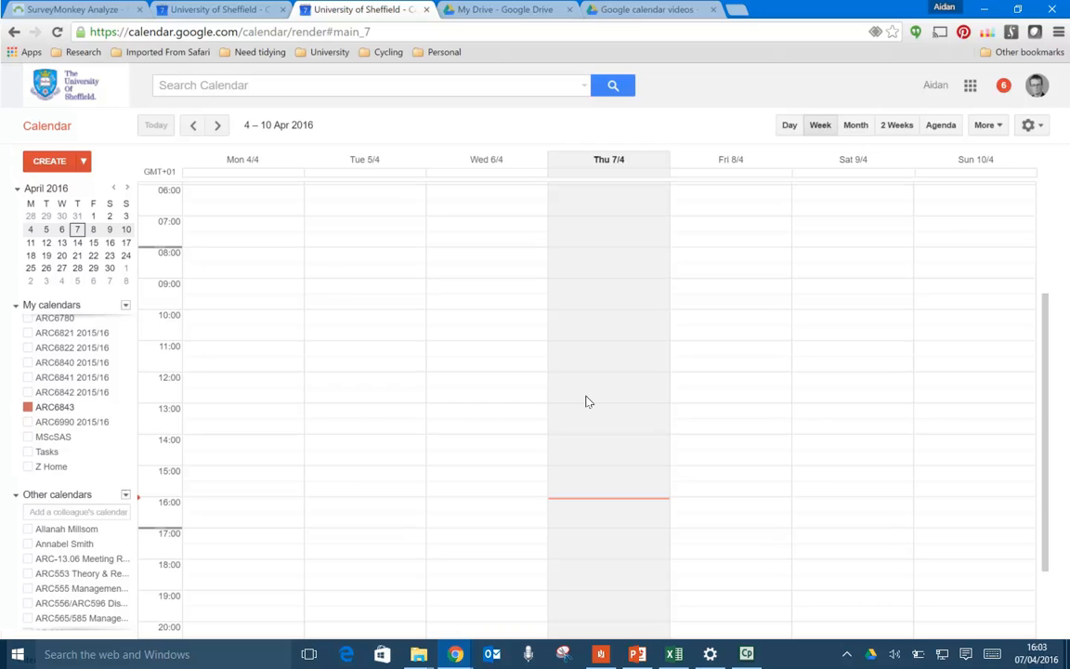
Switch to the Agenda view and list the module's events from 3 September 2015.
left_click(940, 127)
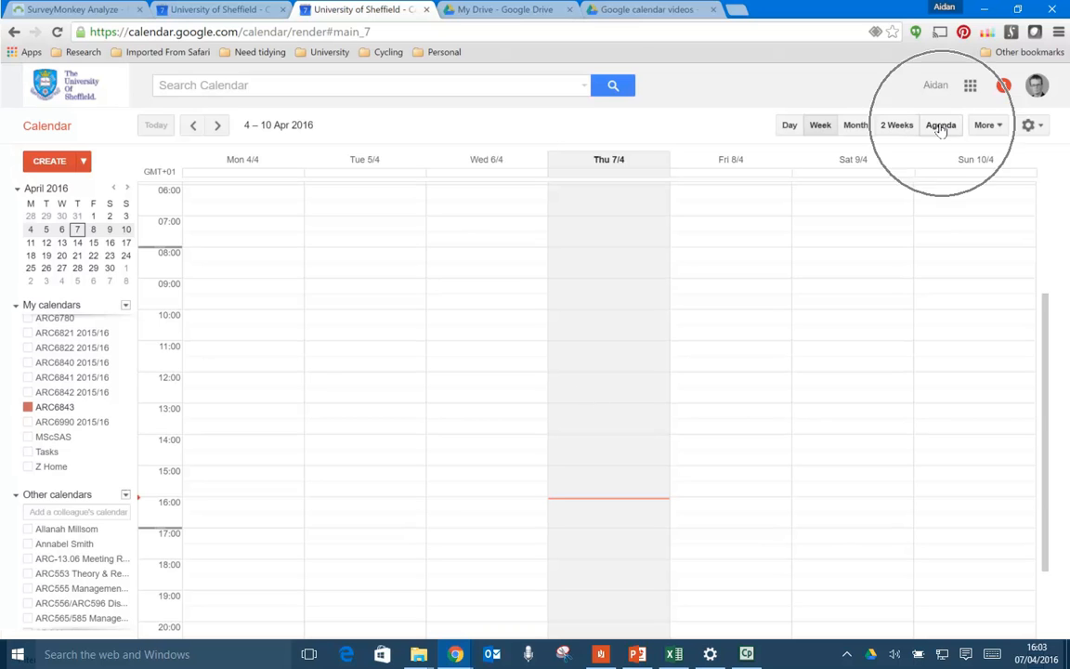
left_click(940, 127)
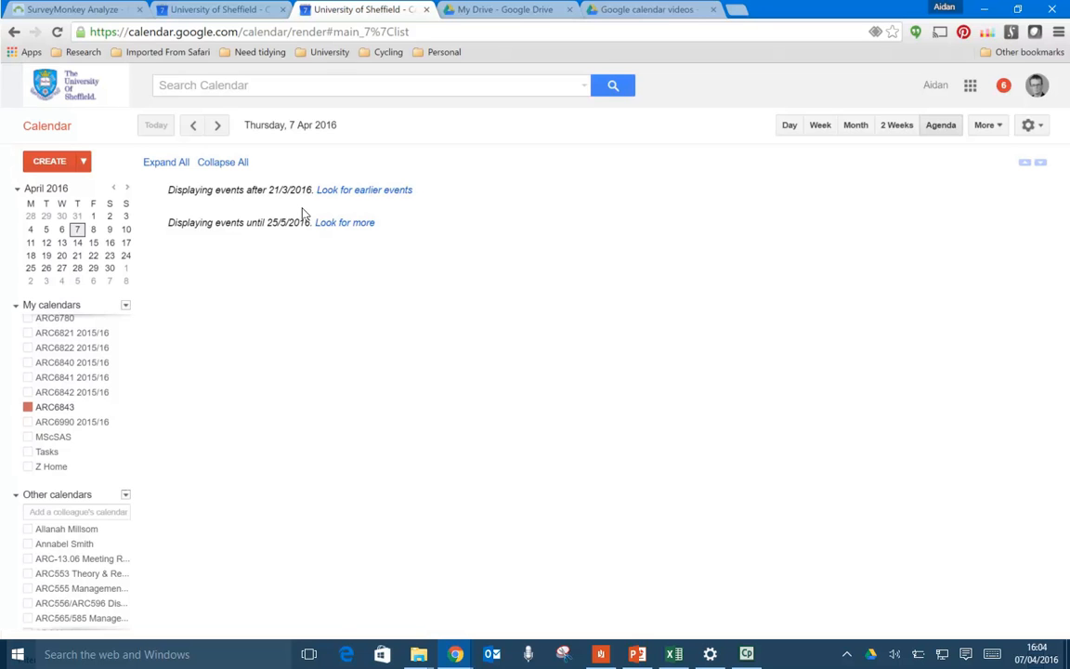
left_click(111, 189)
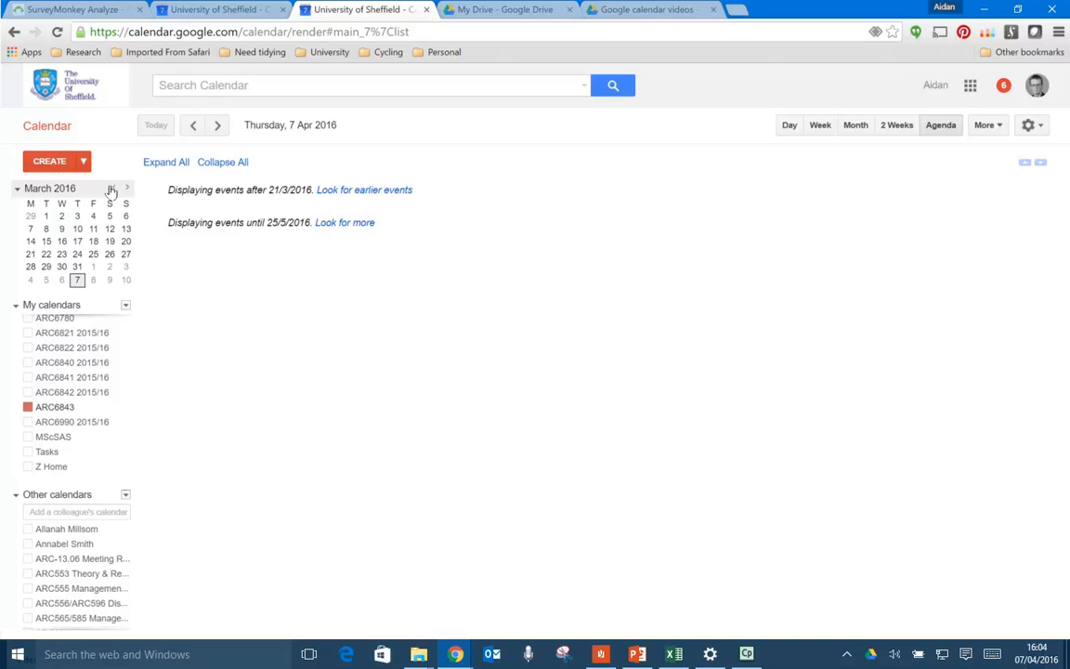
left_click(111, 188)
left_click(110, 189)
left_click(111, 189)
left_click(111, 189)
left_click(111, 189)
left_click(110, 189)
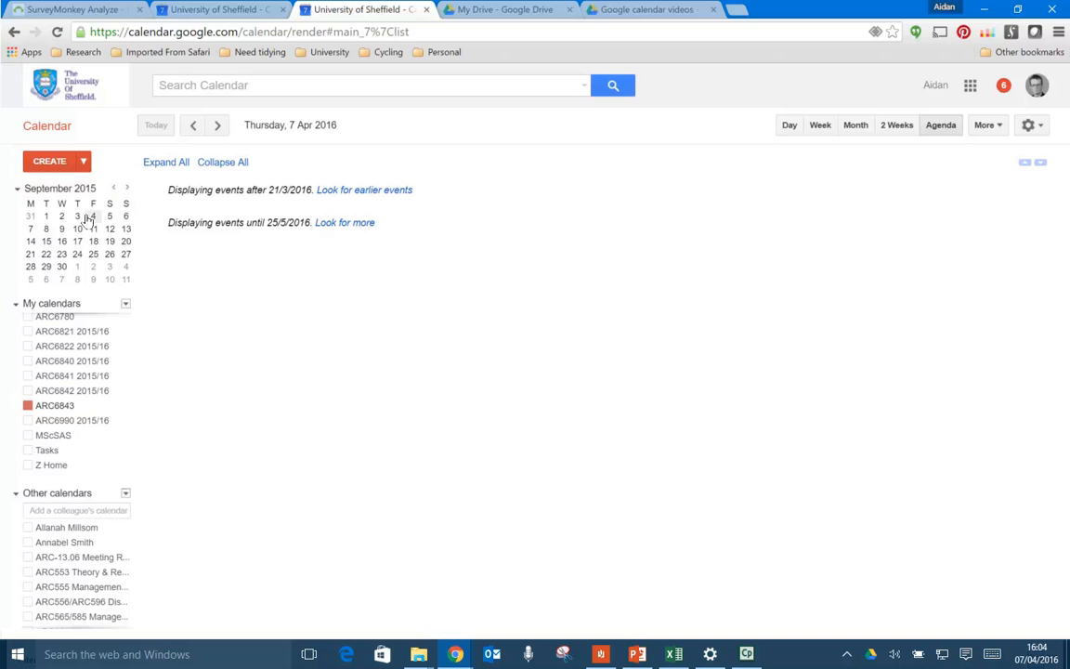
left_click(78, 218)
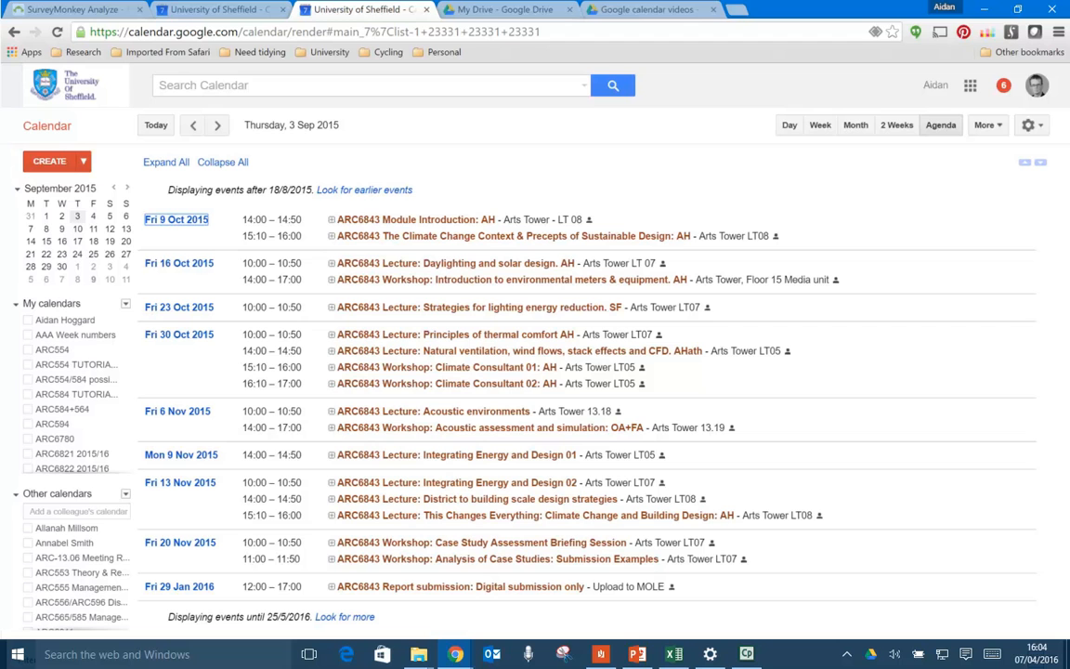
left_click(1026, 170)
left_click(1040, 165)
key("ctrl")
key("ctrl")
key("ctrl")
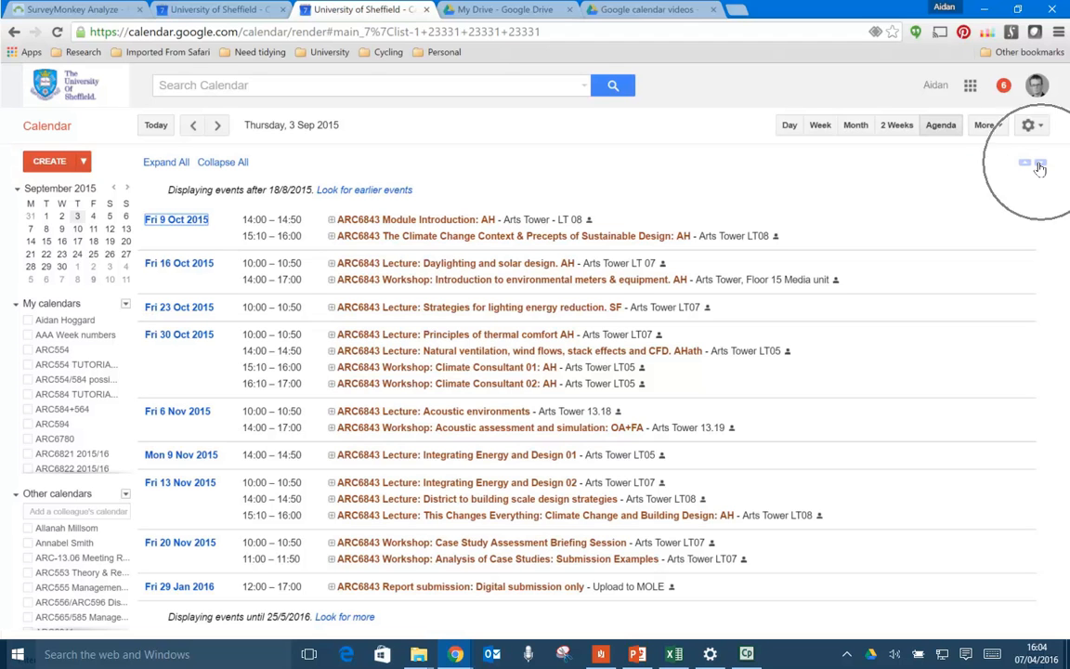
key("ctrl")
key("ctrl")
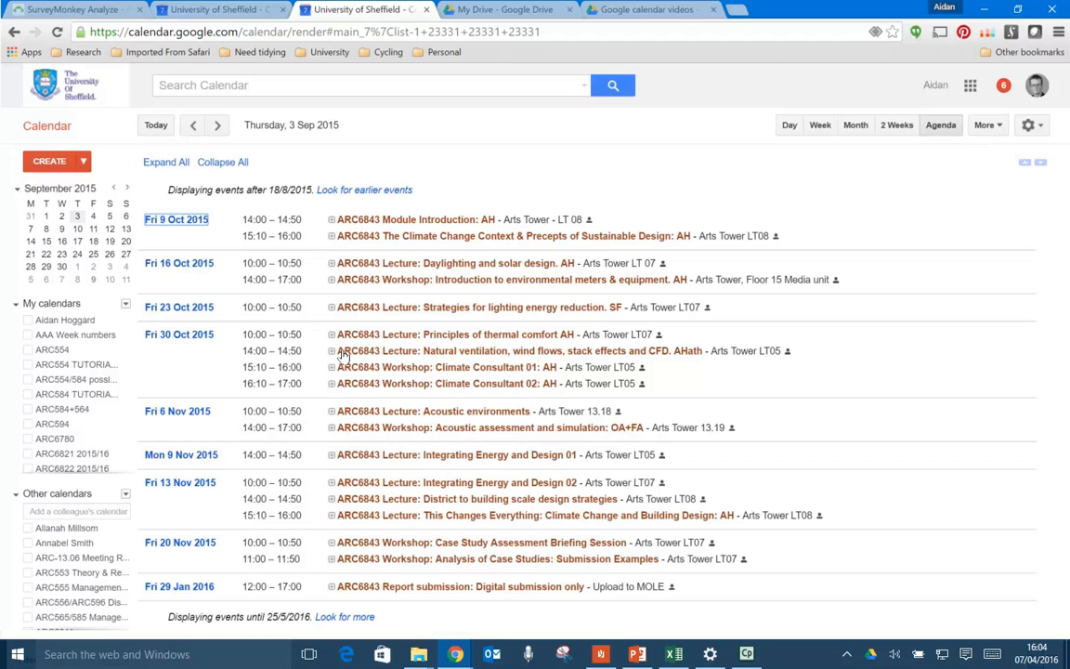
key("ctrl")
key("ctrl")
key("ctrl")
key("ctrl")
key("ctrl")
Review the event page of the 30 October natural ventilation lecture, and expand and collapse the details of all agenda events.
left_click(430, 352)
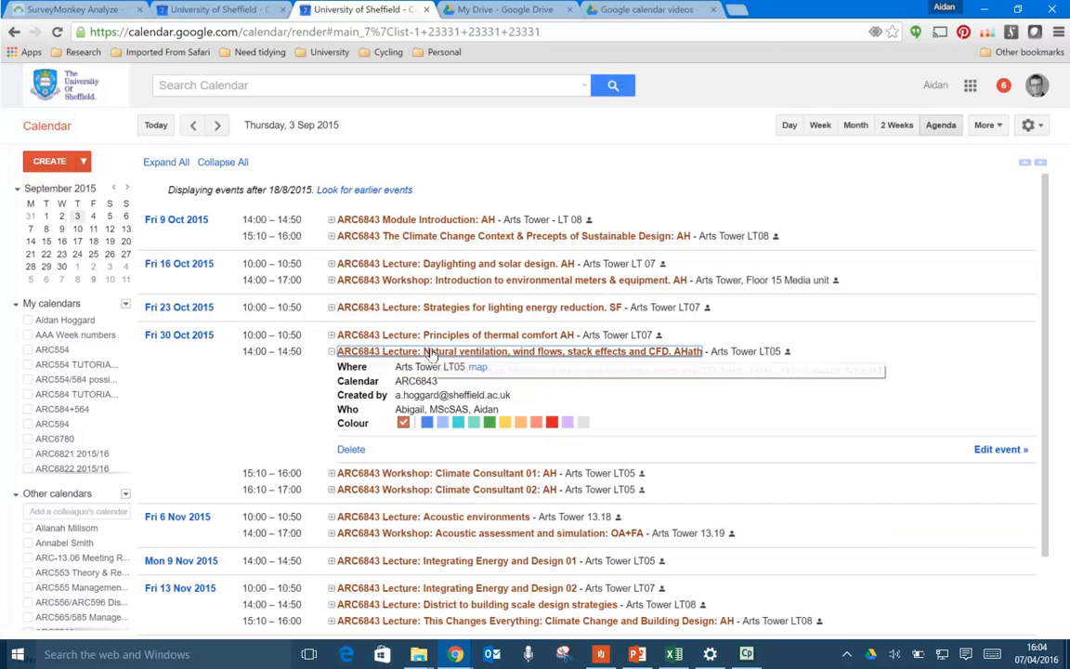
left_click(979, 453)
left_click(979, 452)
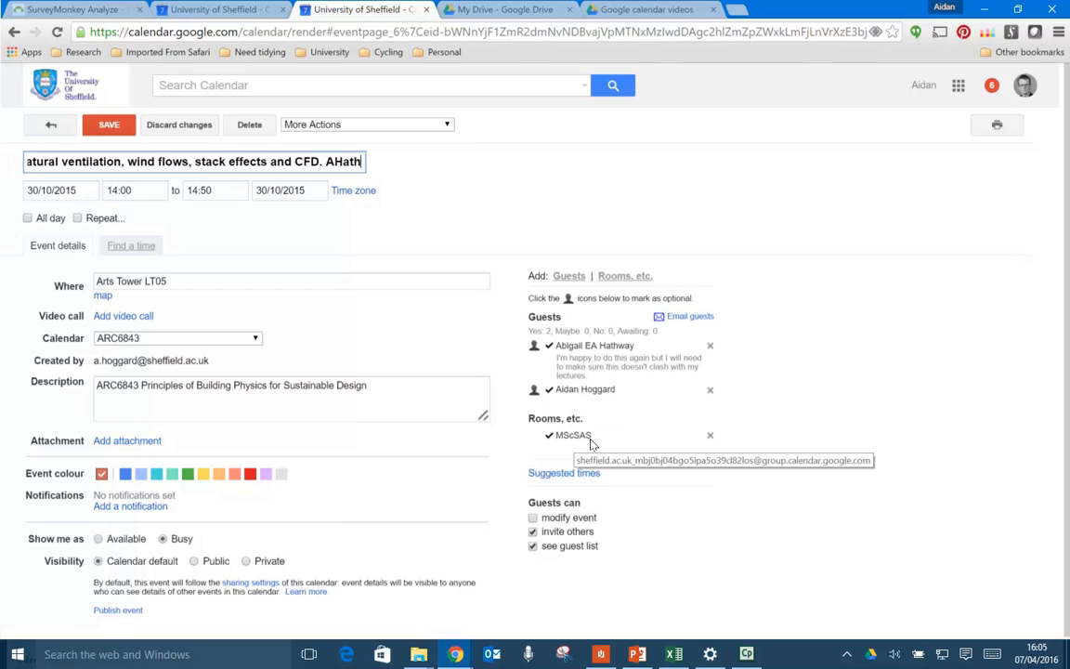
left_click(52, 126)
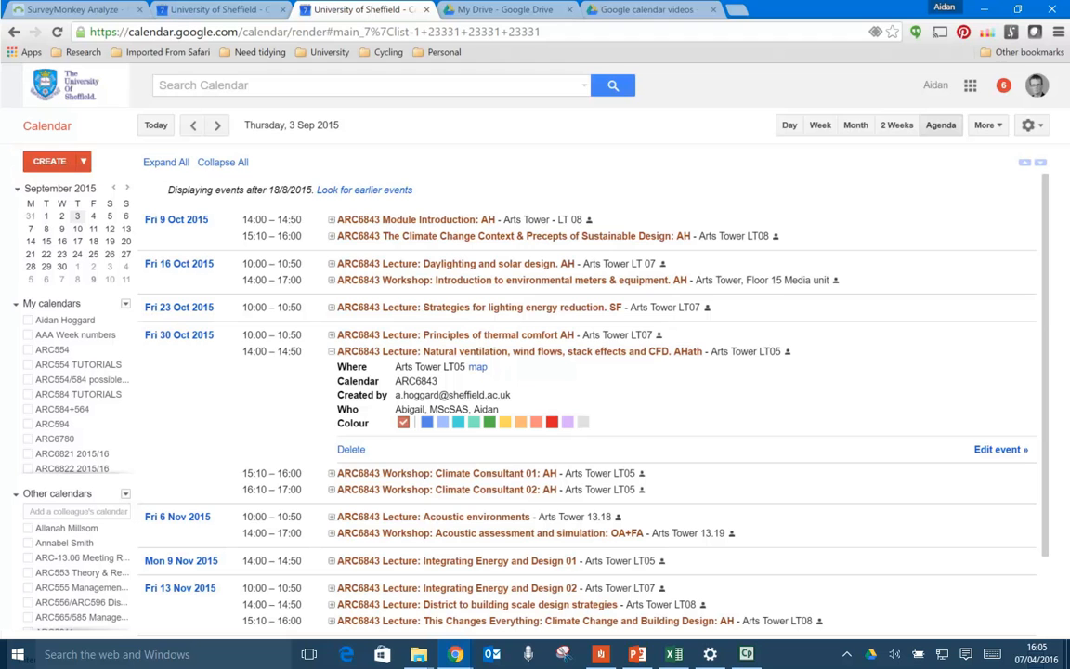
left_click(163, 164)
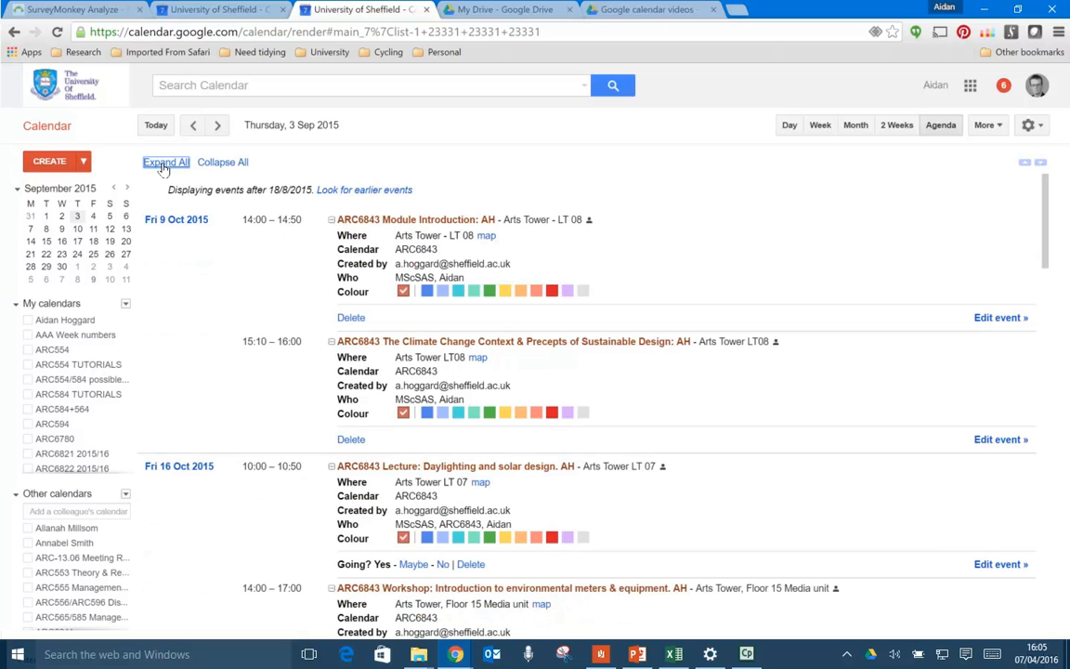
left_click(206, 164)
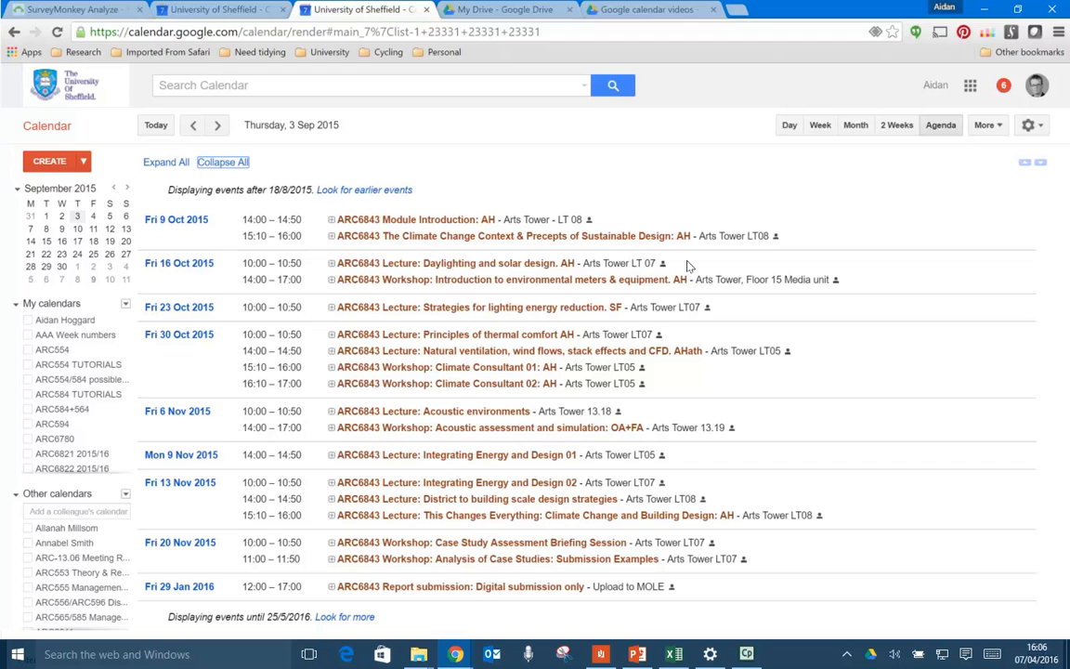
Open the ARC6843 Module Introduction event of 9 October 2015 for editing and duplicate it.
left_click(398, 221)
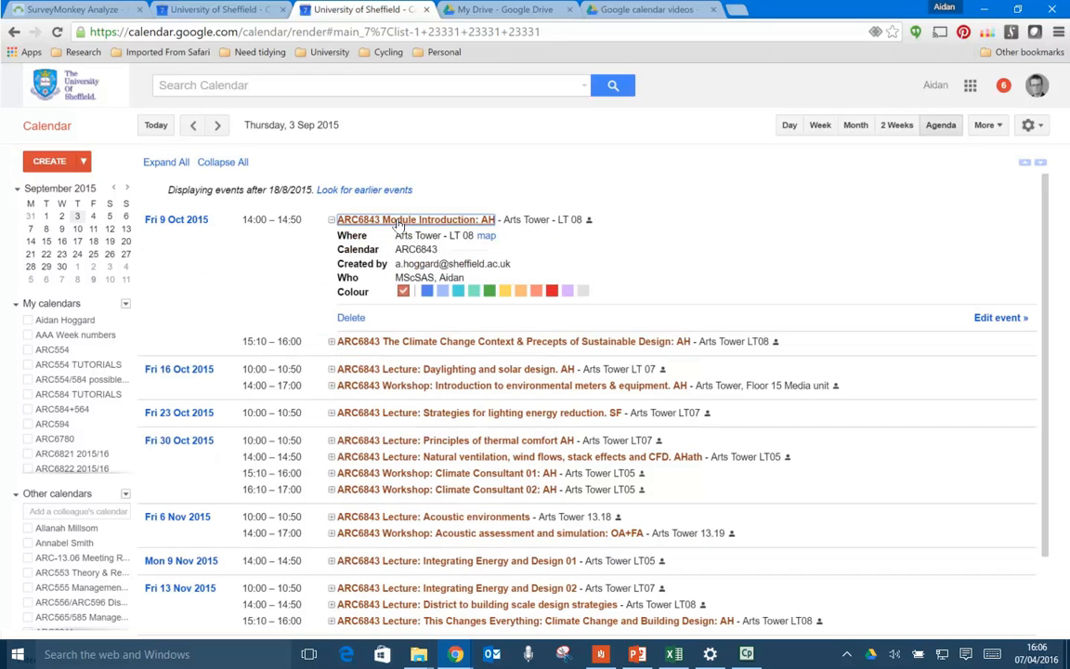
left_click(992, 320)
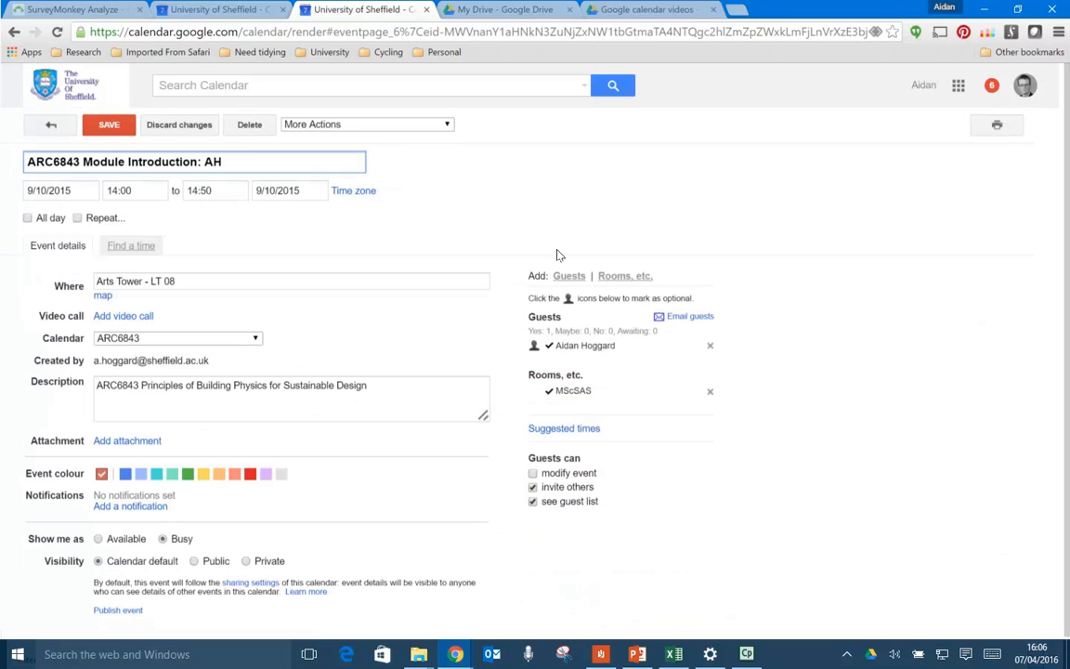
left_click(430, 126)
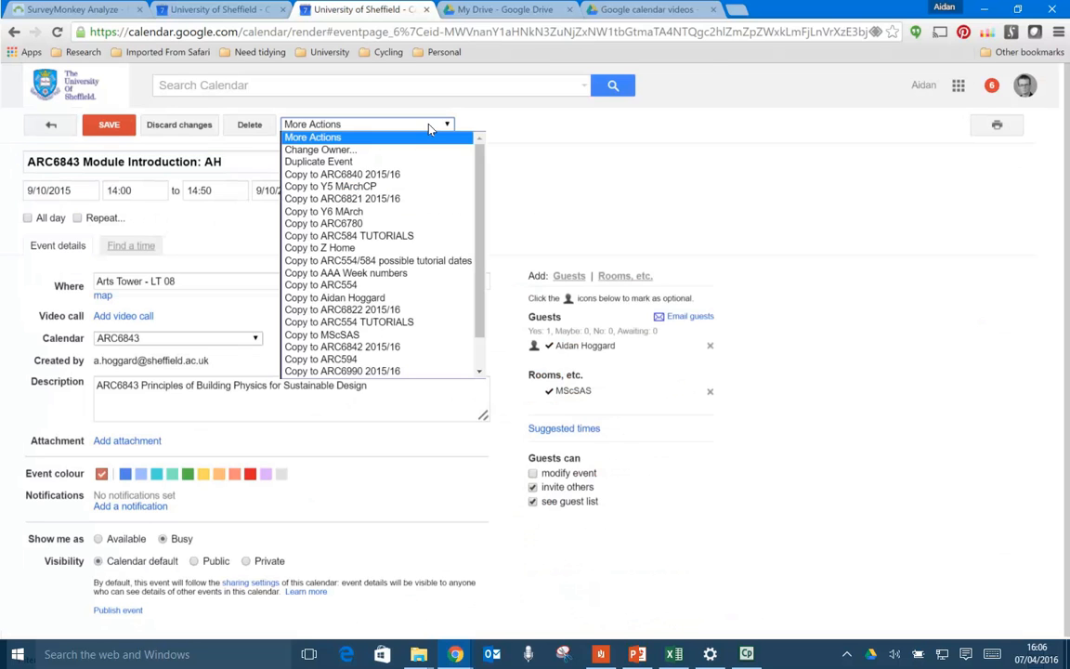
left_click(385, 164)
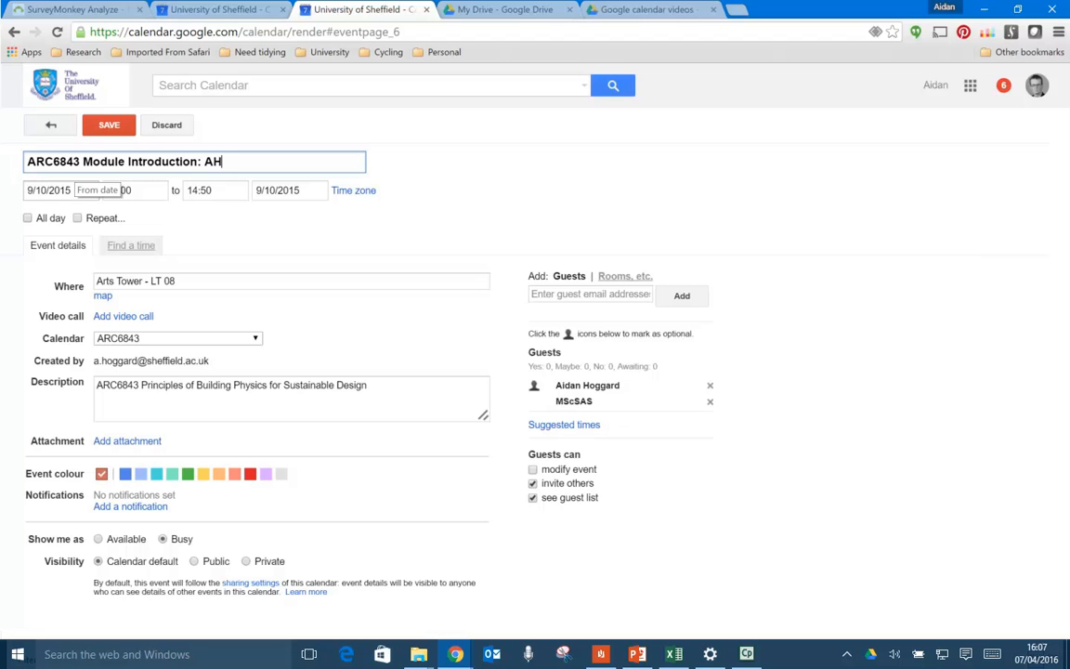
left_click(65, 189)
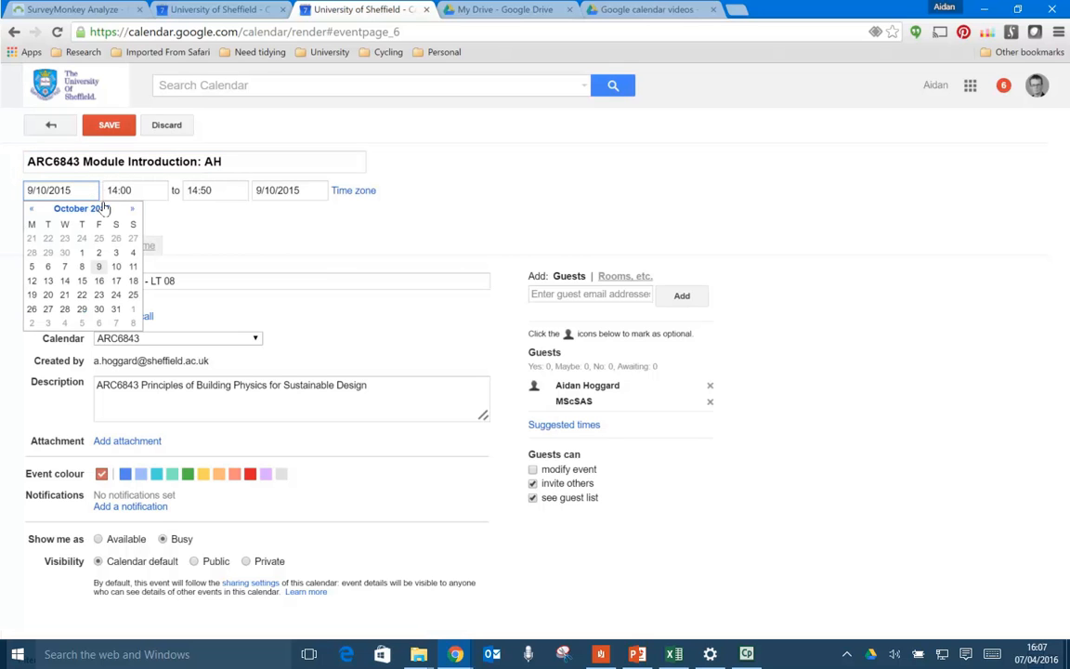
left_click(131, 209)
left_click(132, 209)
left_click(132, 209)
left_click(131, 209)
left_click(132, 209)
left_click(132, 209)
left_click(132, 209)
left_click(132, 209)
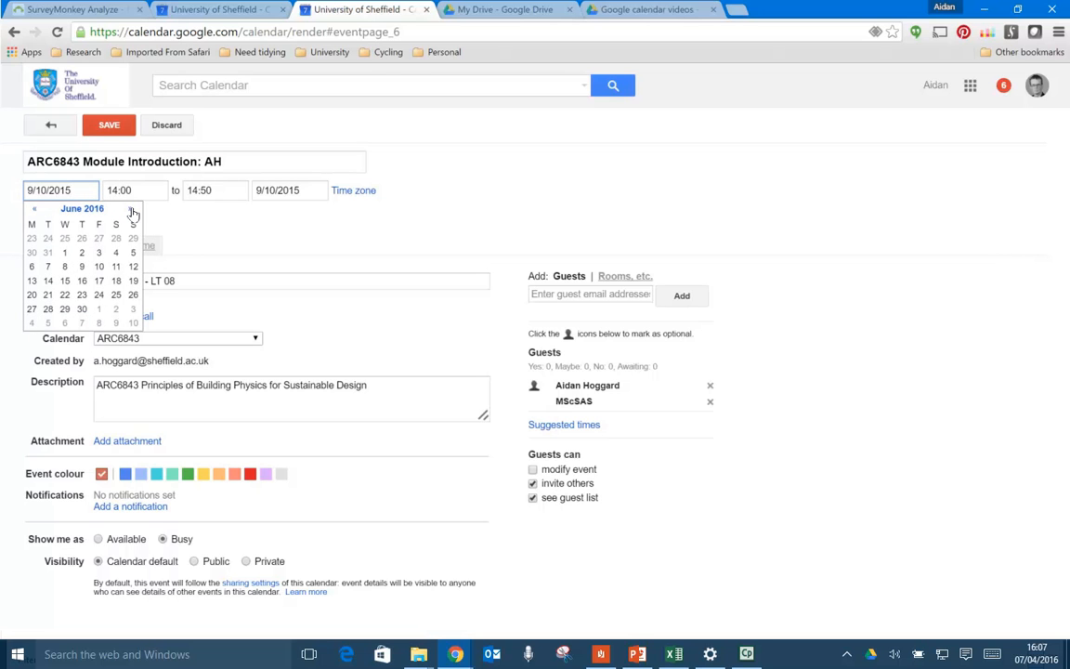
Change the duplicated event's start year to 2016 and set its date to Friday 7/10/2016.
left_click(76, 191)
key("BackSpace")
type("6")
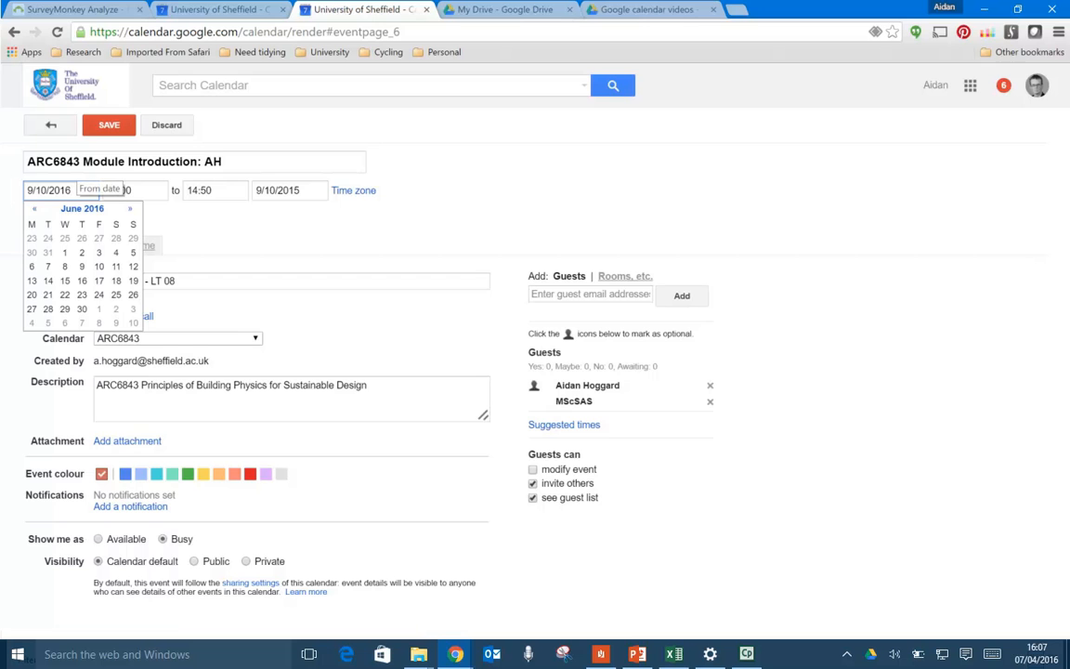
key("Return")
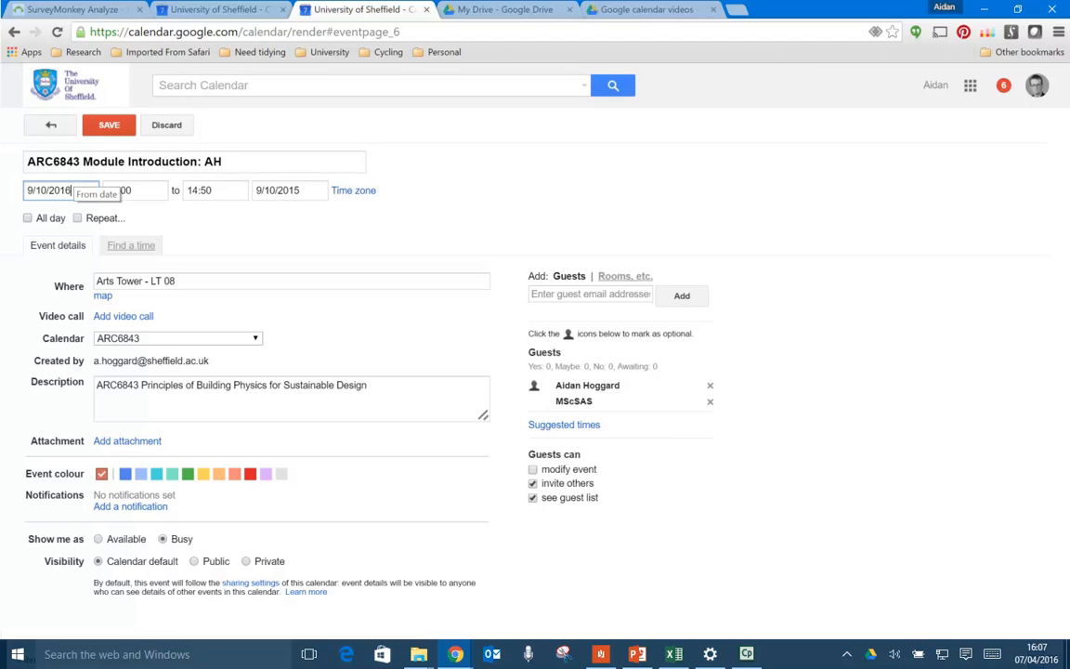
left_click(53, 189)
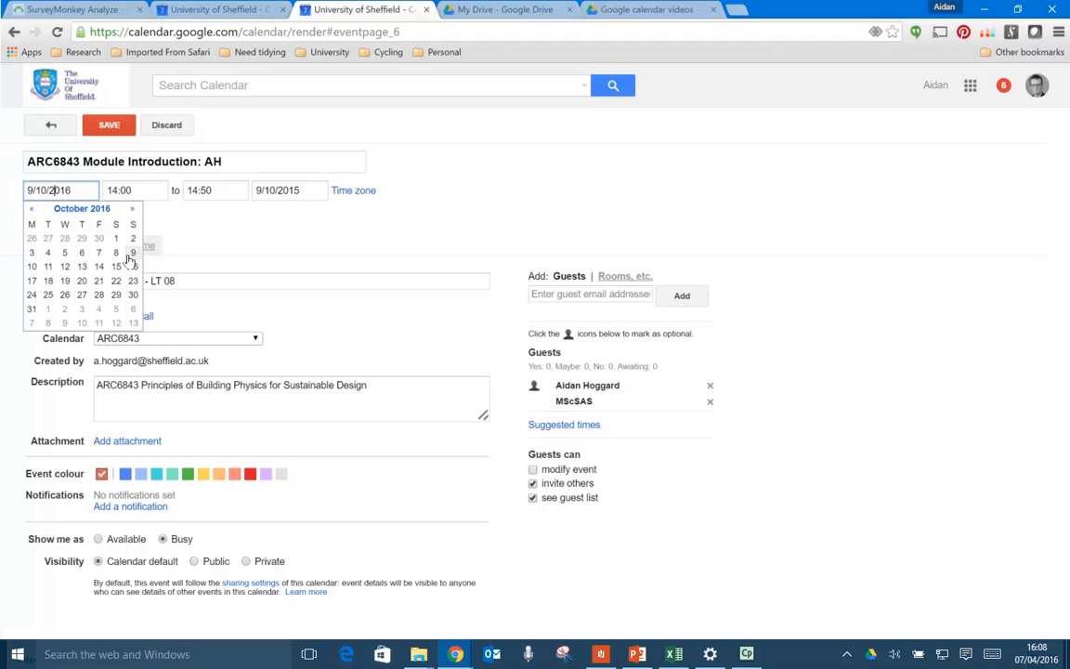
left_click(98, 252)
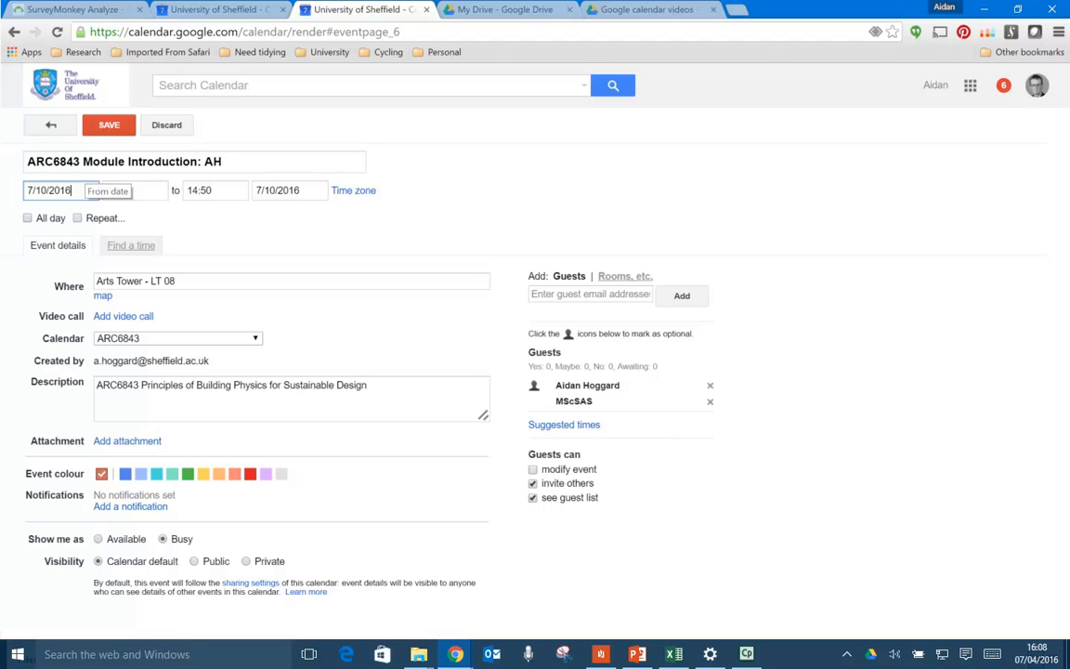
left_click(188, 224)
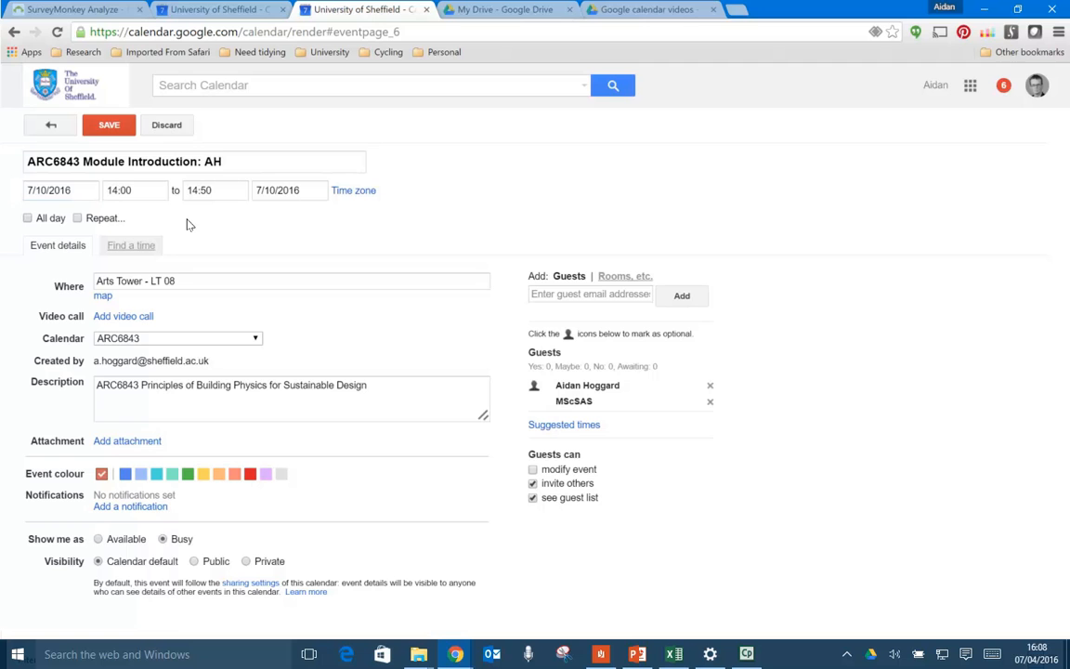
left_click(65, 189)
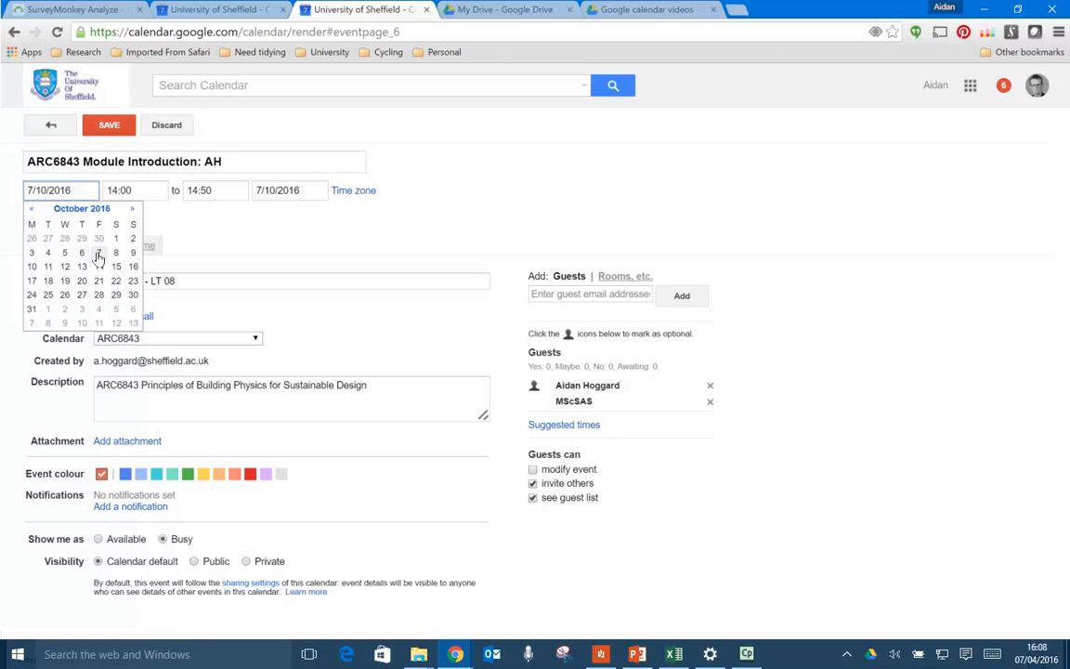
Replace the duplicated Module Introduction event's location with "60 seater LT".
left_click(206, 230)
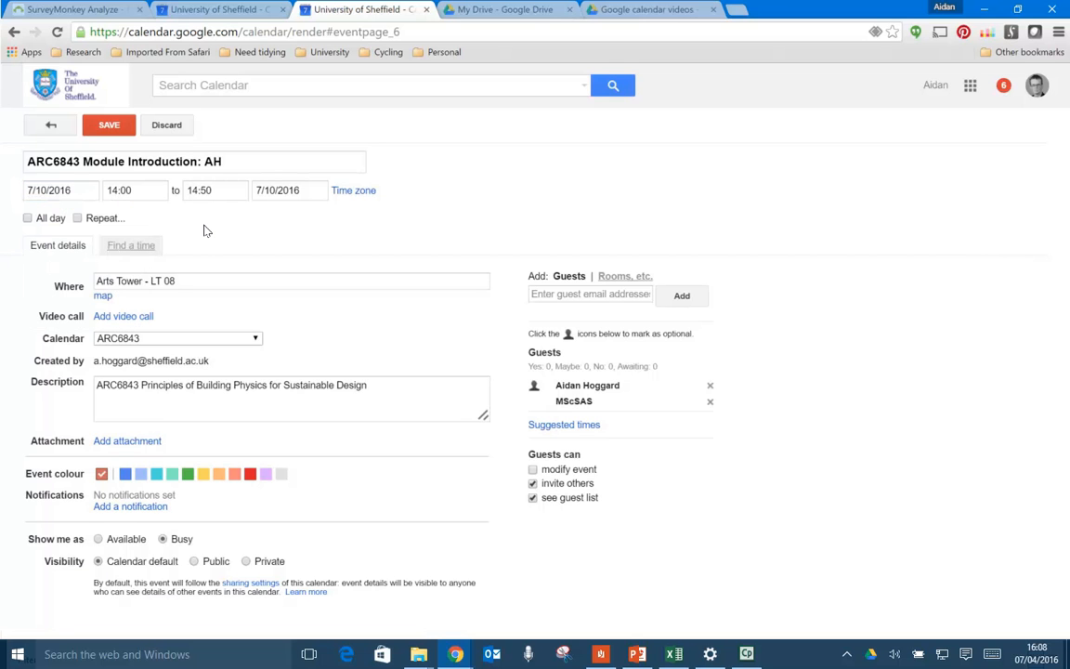
left_click(190, 282)
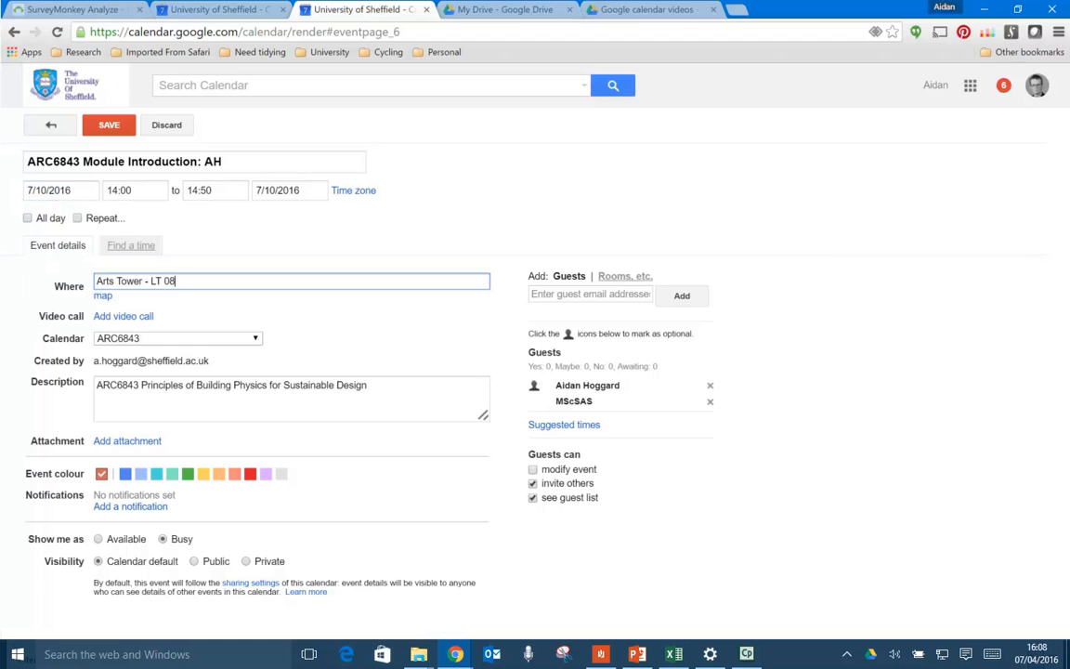
left_click_drag(178, 282, 94, 282)
left_click(184, 281)
left_click_drag(177, 282, 94, 281)
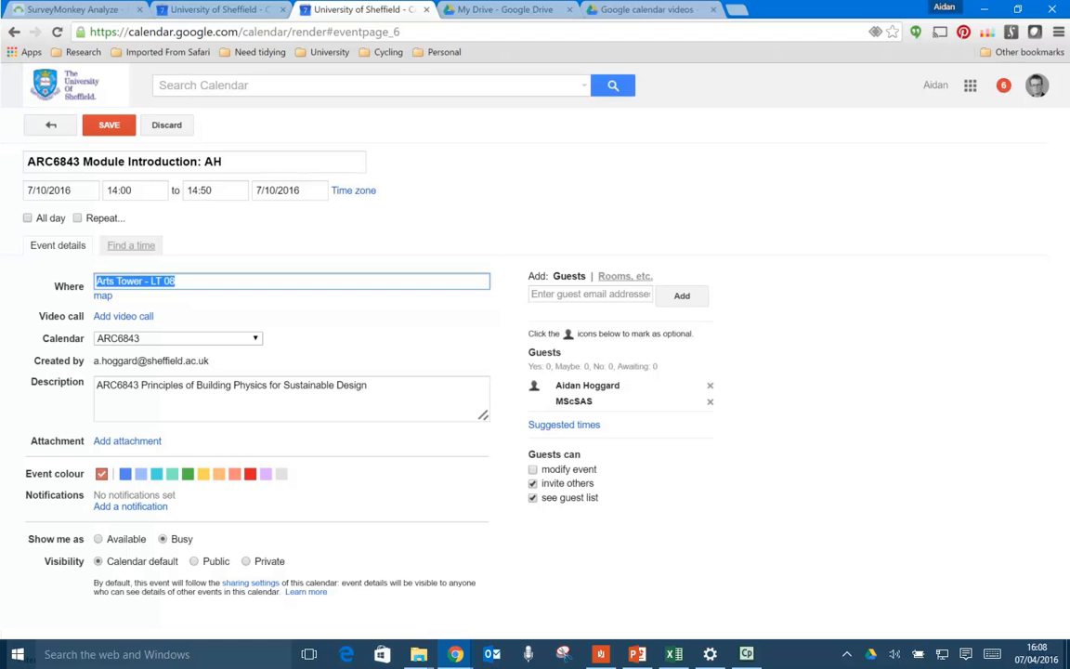
type("^0")
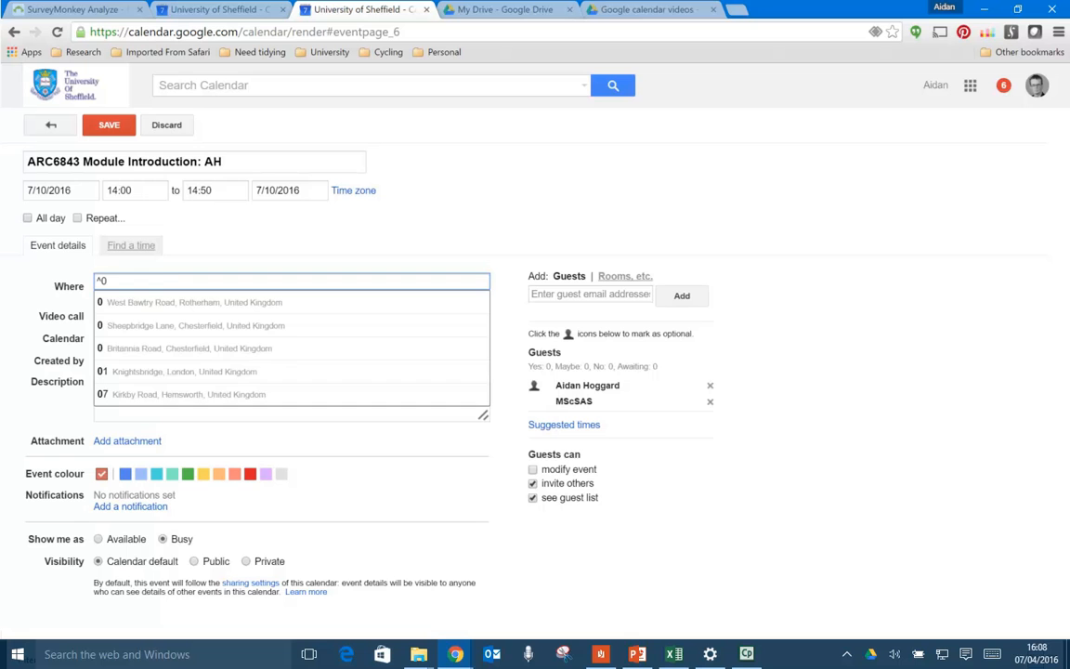
key("BackSpace")
key("BackSpace")
type("60")
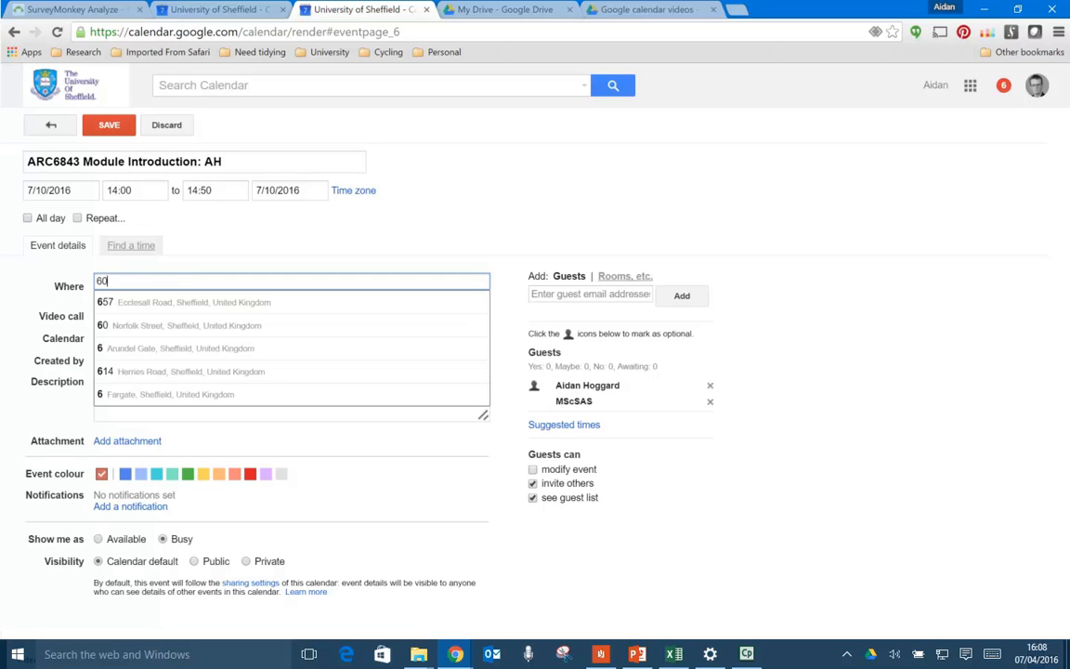
type(" seater LT")
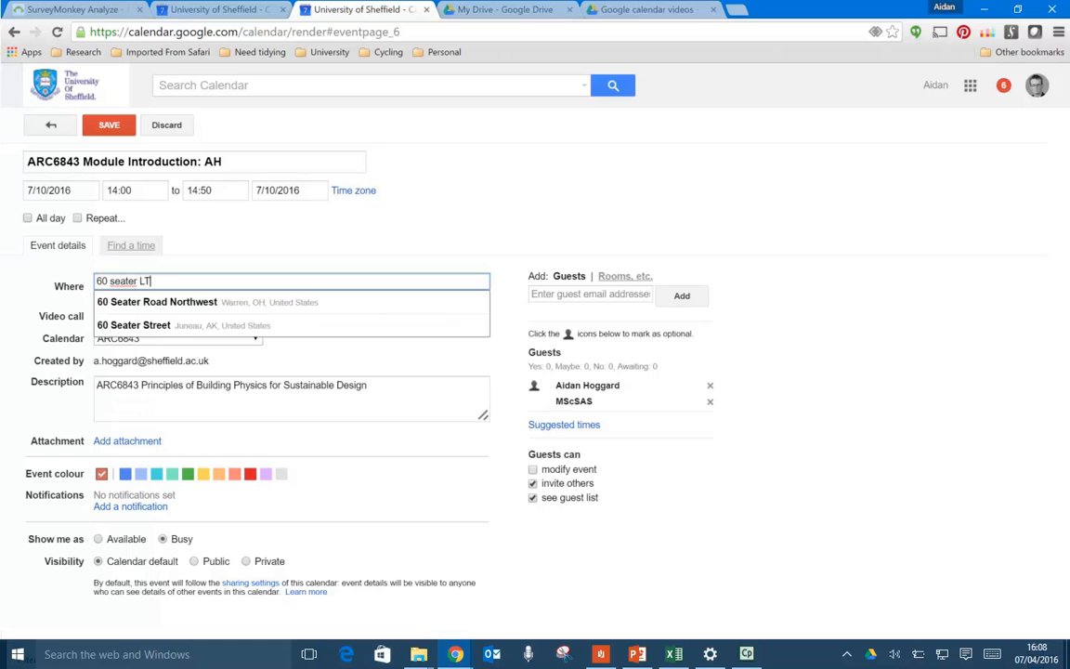
key("Escape")
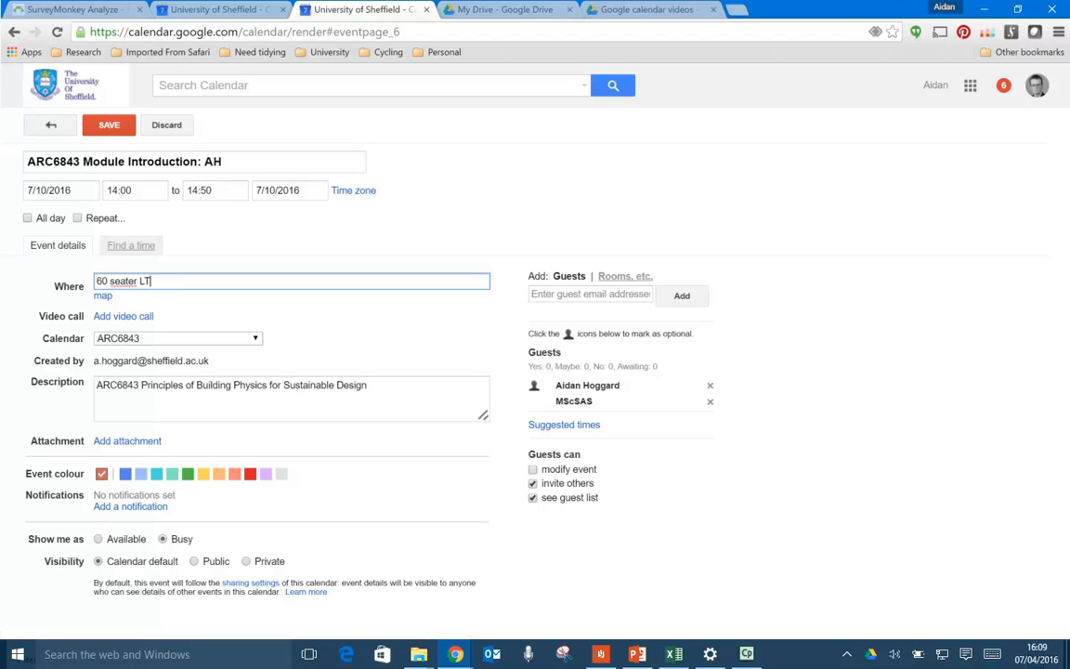
left_click(227, 321)
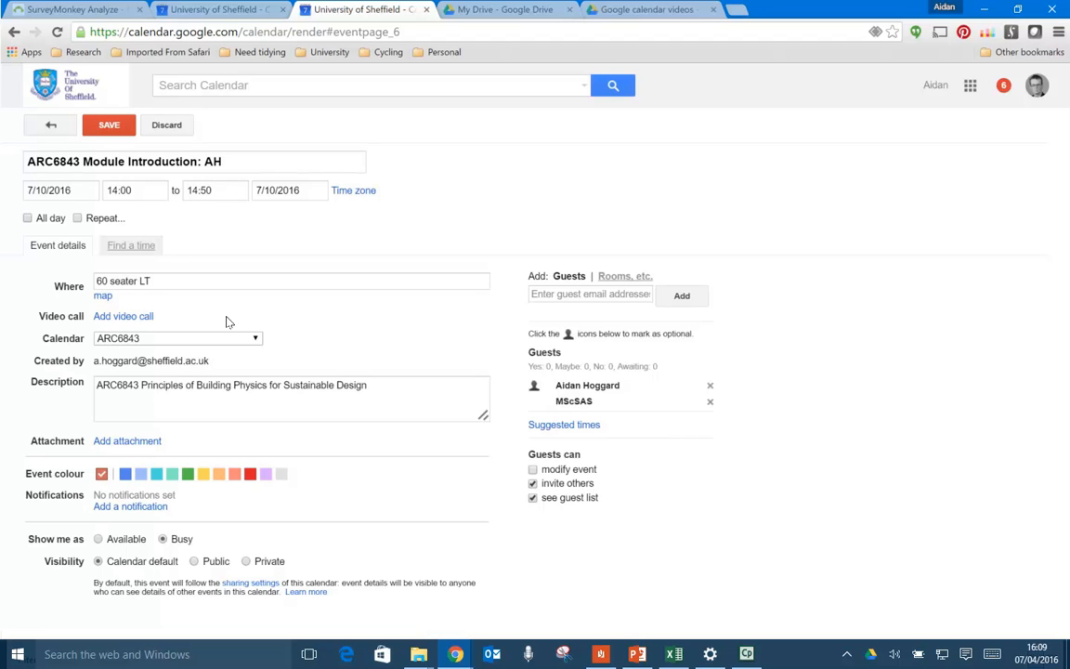
Save the duplicated Module Introduction event and collapse the original event's details in the agenda.
left_click_drag(153, 281, 74, 280)
left_click(159, 281)
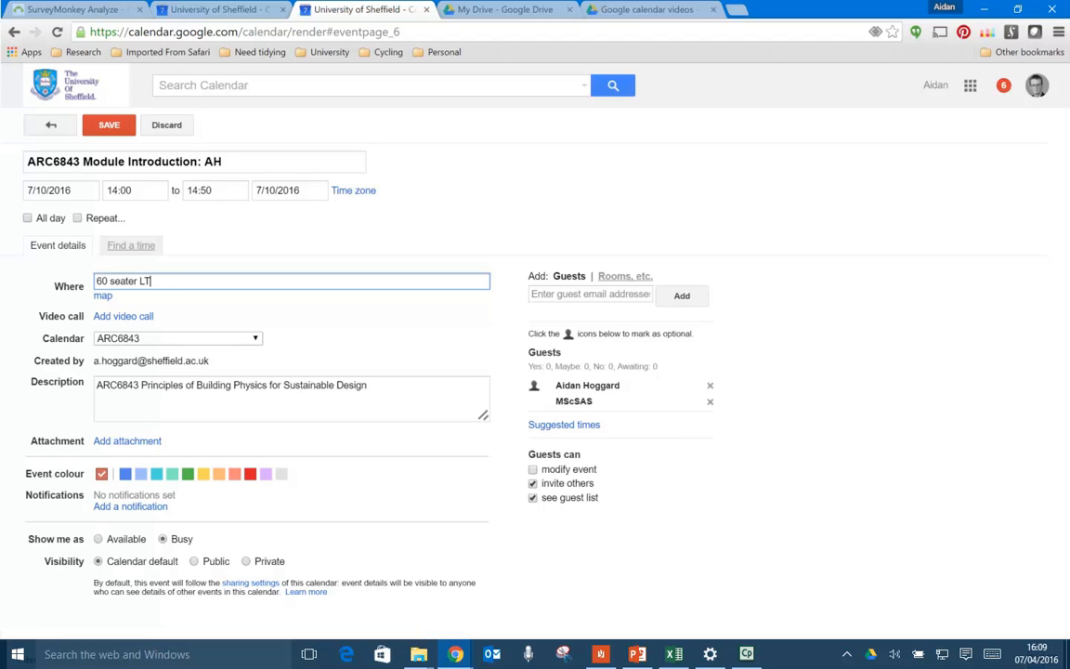
left_click_drag(151, 282, 96, 281)
left_click(151, 282)
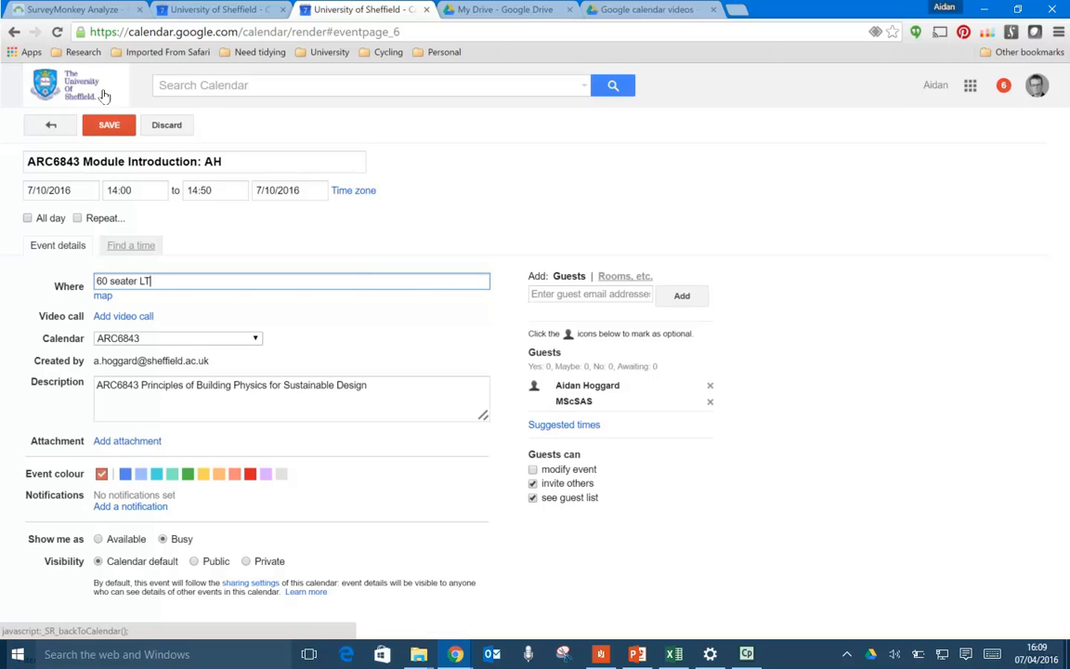
left_click(109, 125)
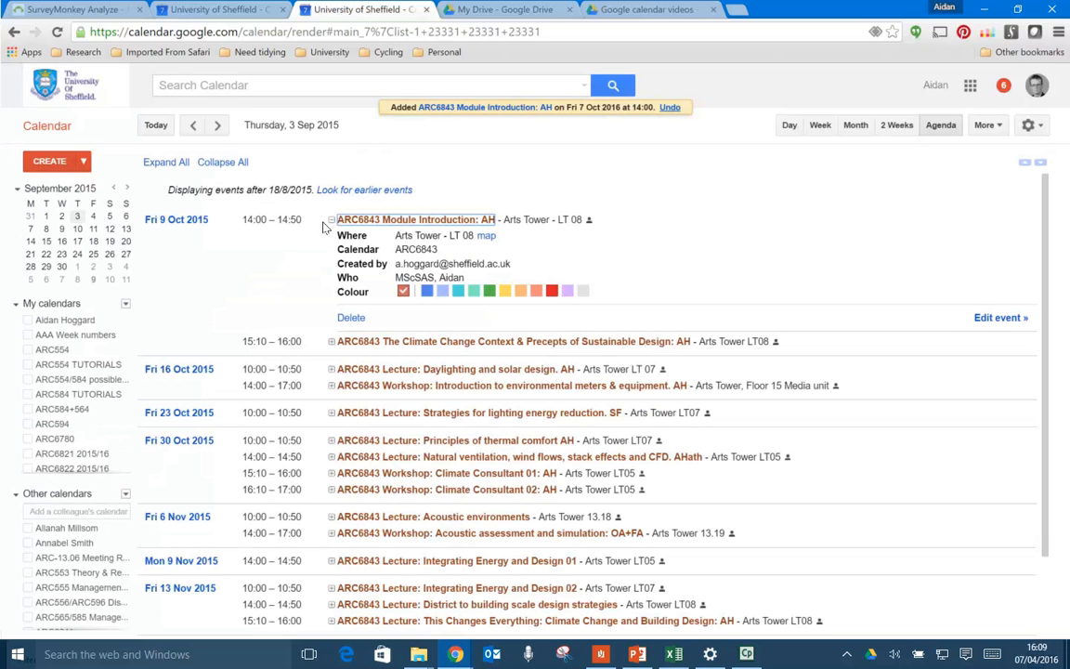
left_click(331, 222)
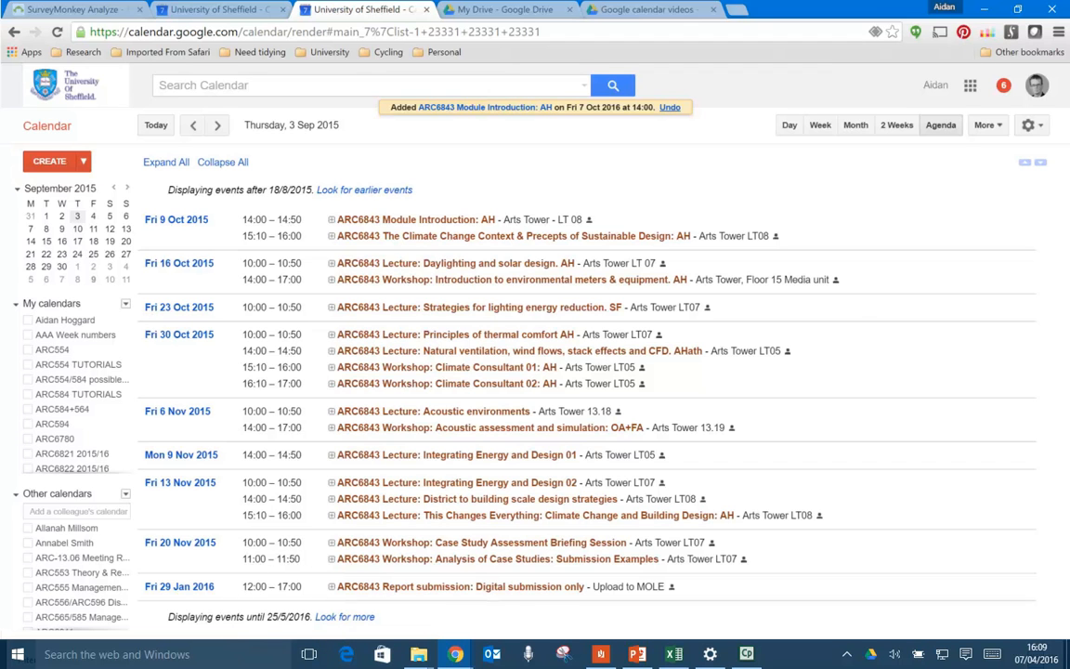
Extend the agenda's date range forward until it covers October 2016 and check the copied event.
left_click(342, 616)
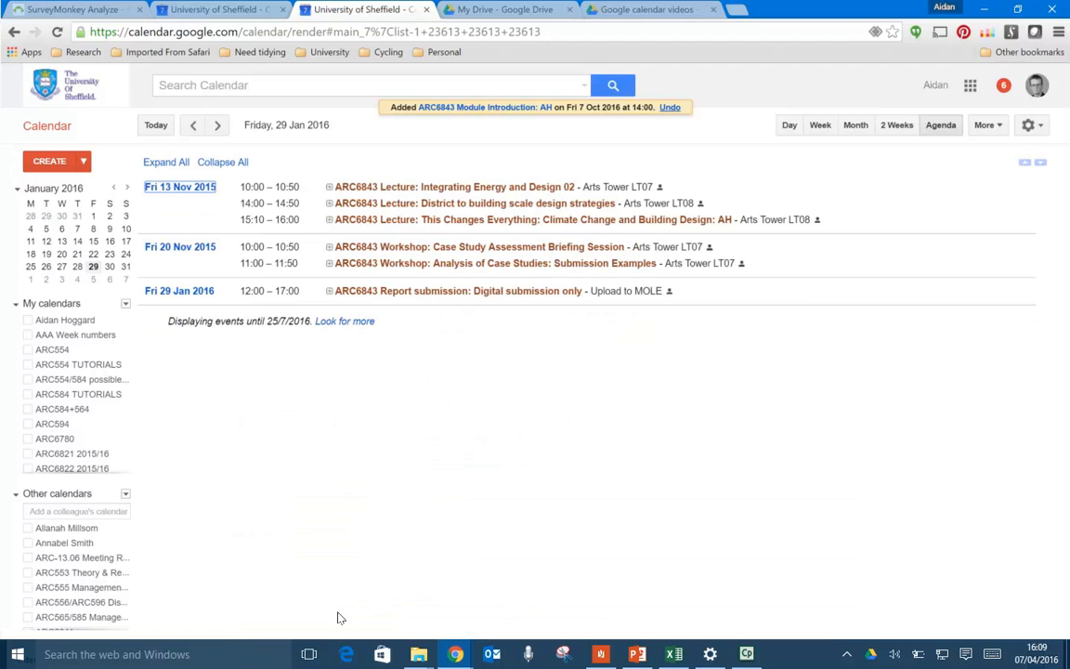
left_click(354, 321)
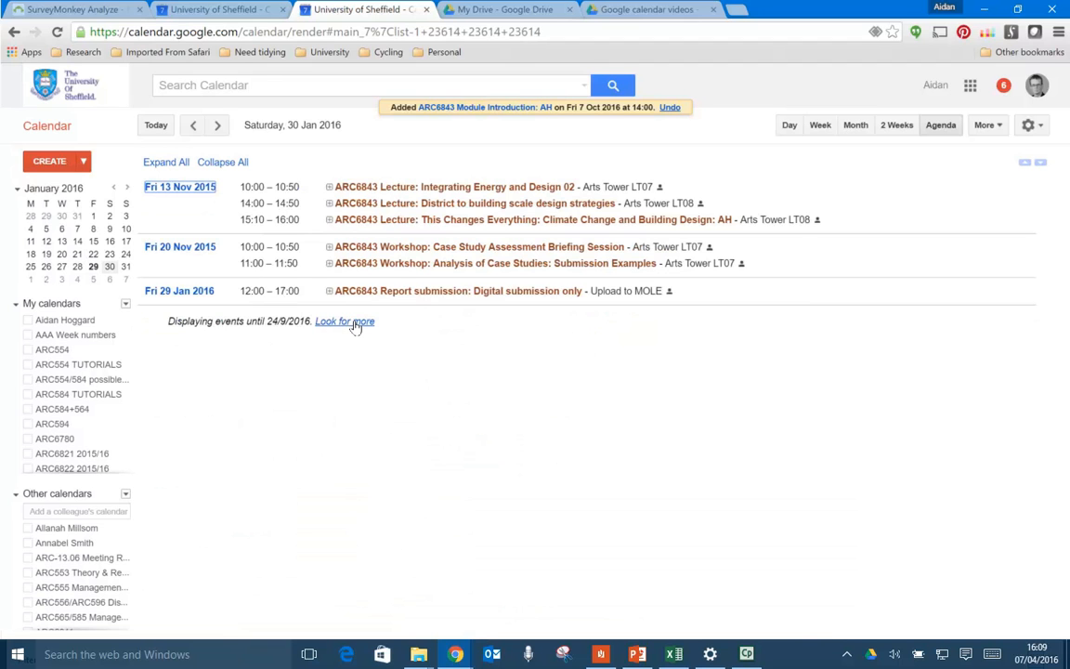
left_click(354, 322)
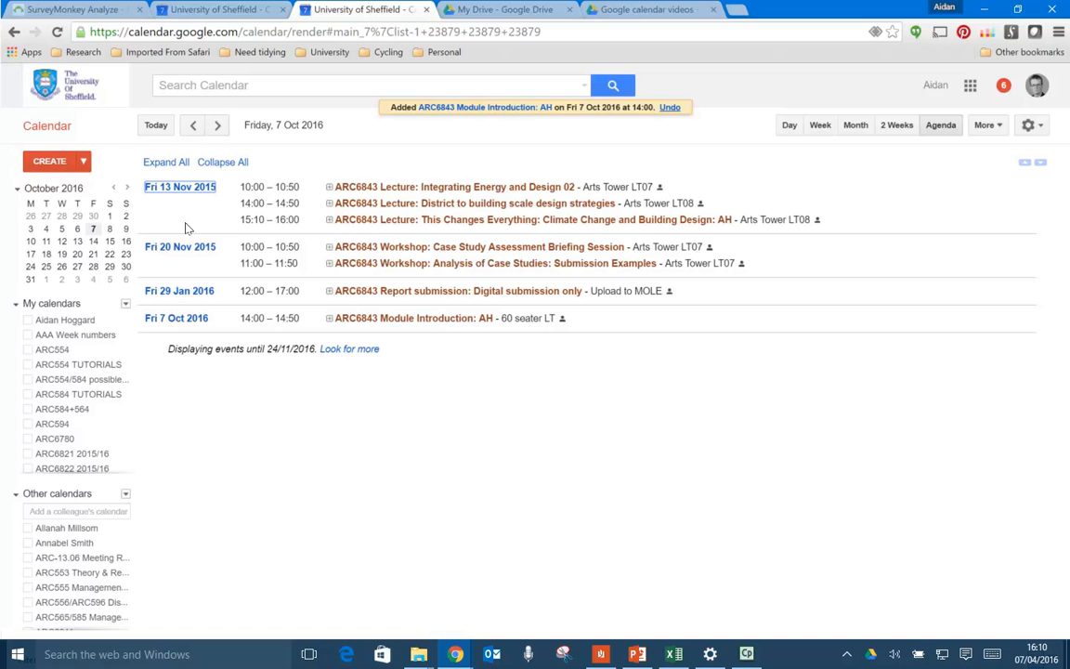
Go back to 9 October 2015, open the ARC6843 Climate Change Context & Precepts of Sustainable Design event for editing, and duplicate it.
left_click(1025, 168)
left_click(1023, 169)
left_click(1020, 170)
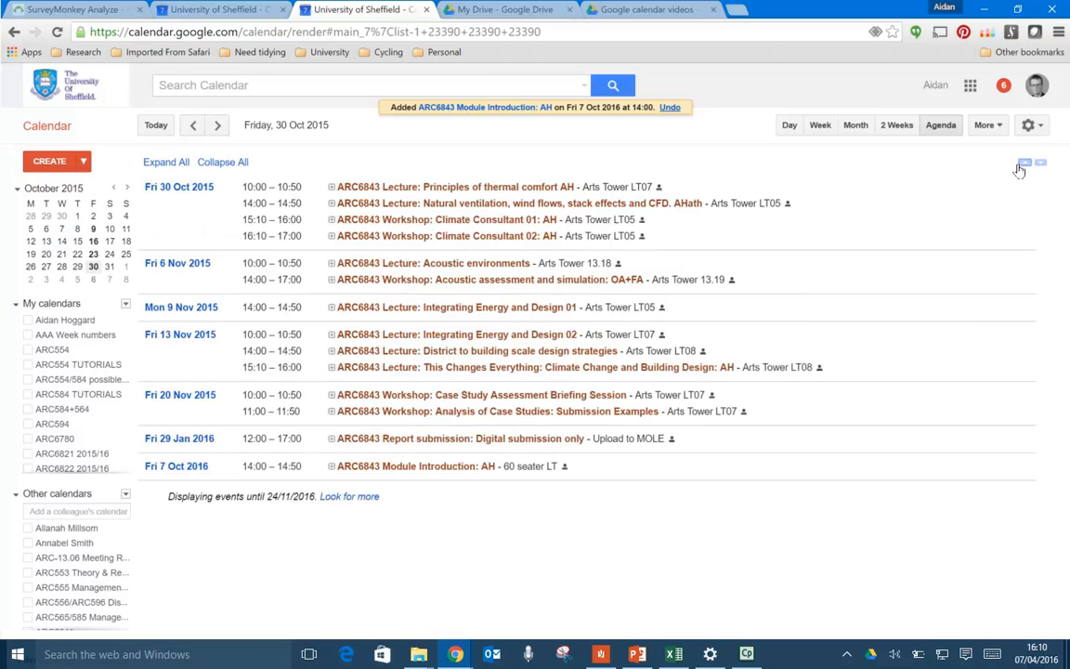
left_click(1021, 168)
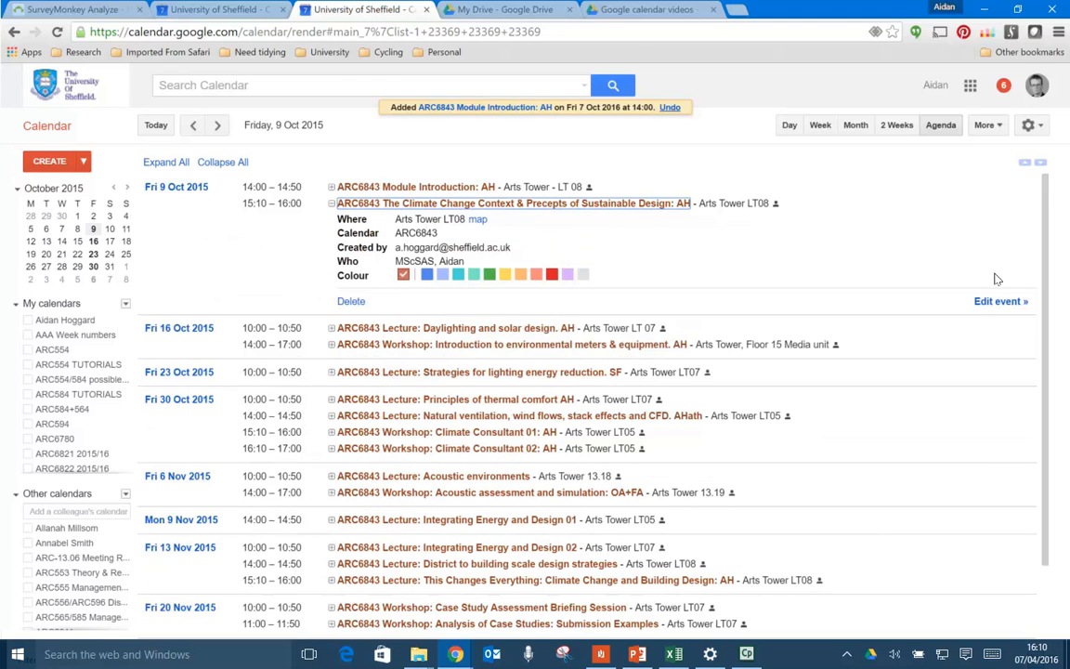
left_click(986, 300)
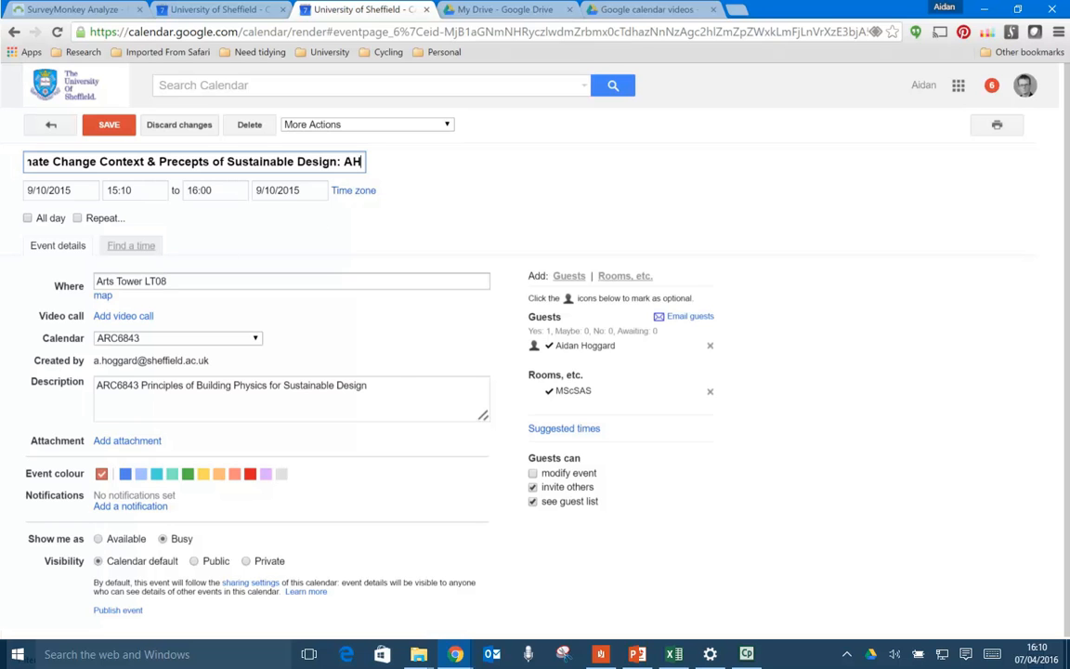
left_click(333, 124)
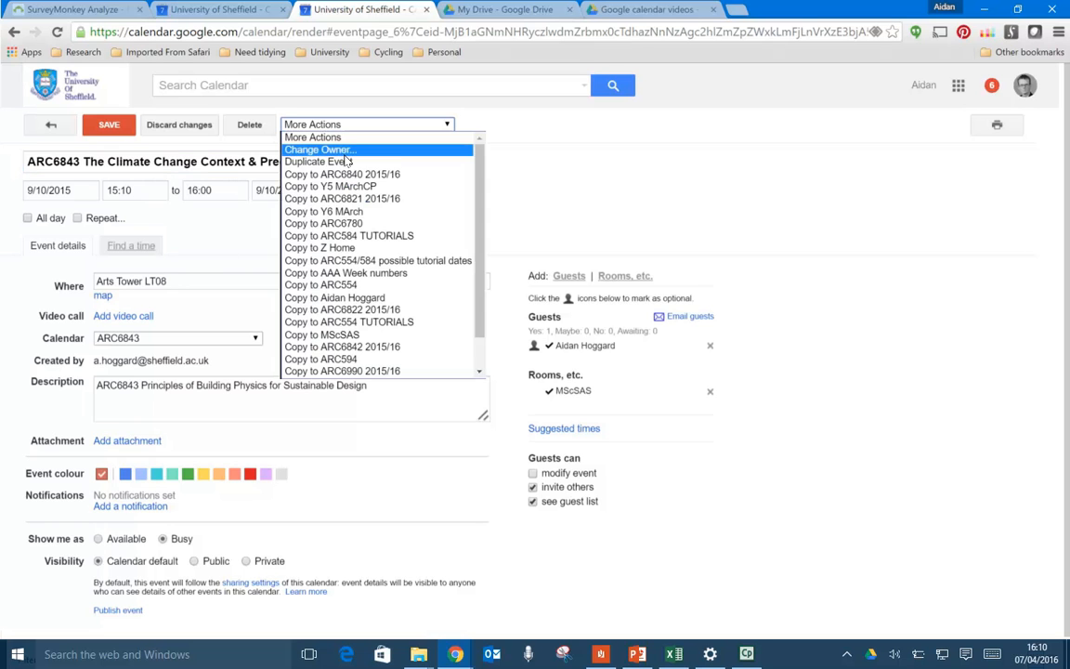
left_click(343, 163)
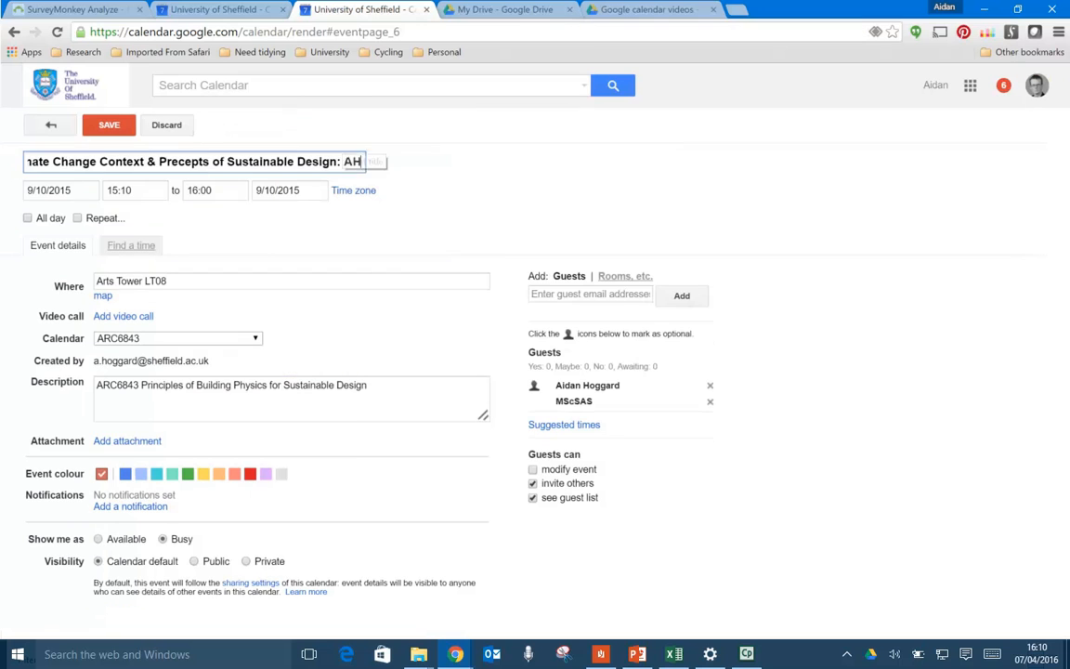
Change the duplicated Climate Change Context event's year to 2016 and set its date to Friday 7/10/2016.
key("Tab")
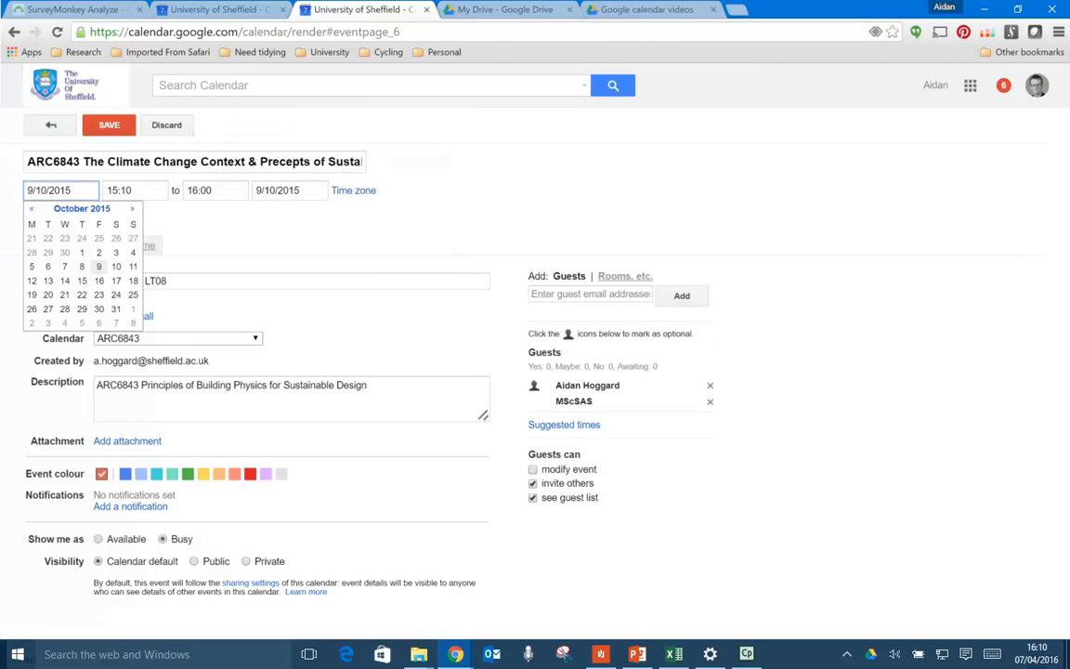
key("BackSpace")
type("6")
key("Return")
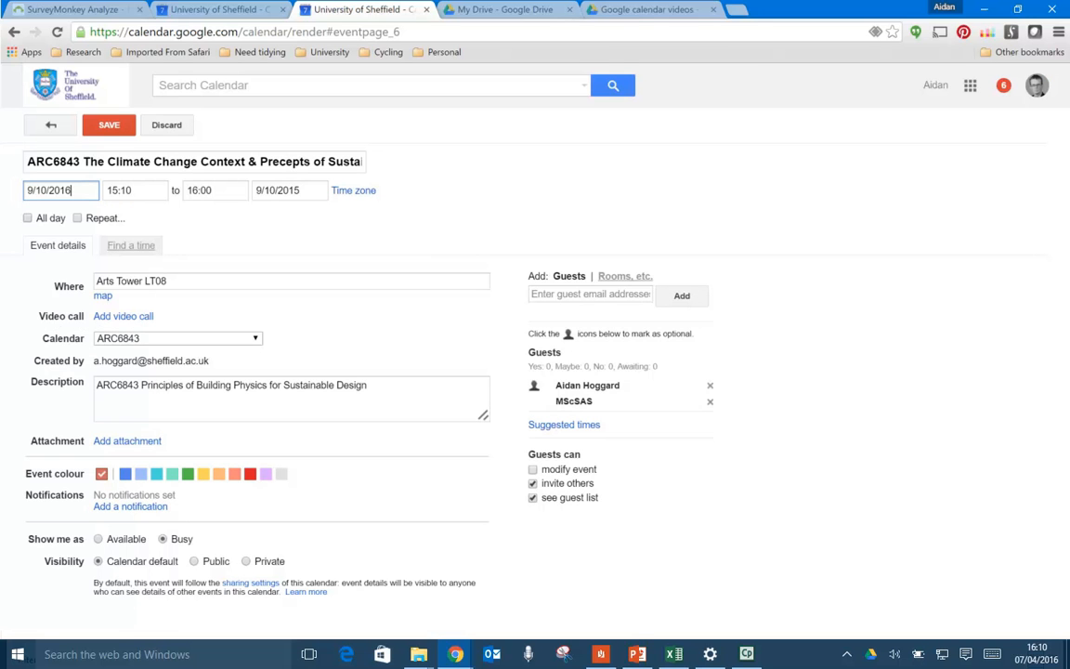
left_click(39, 190)
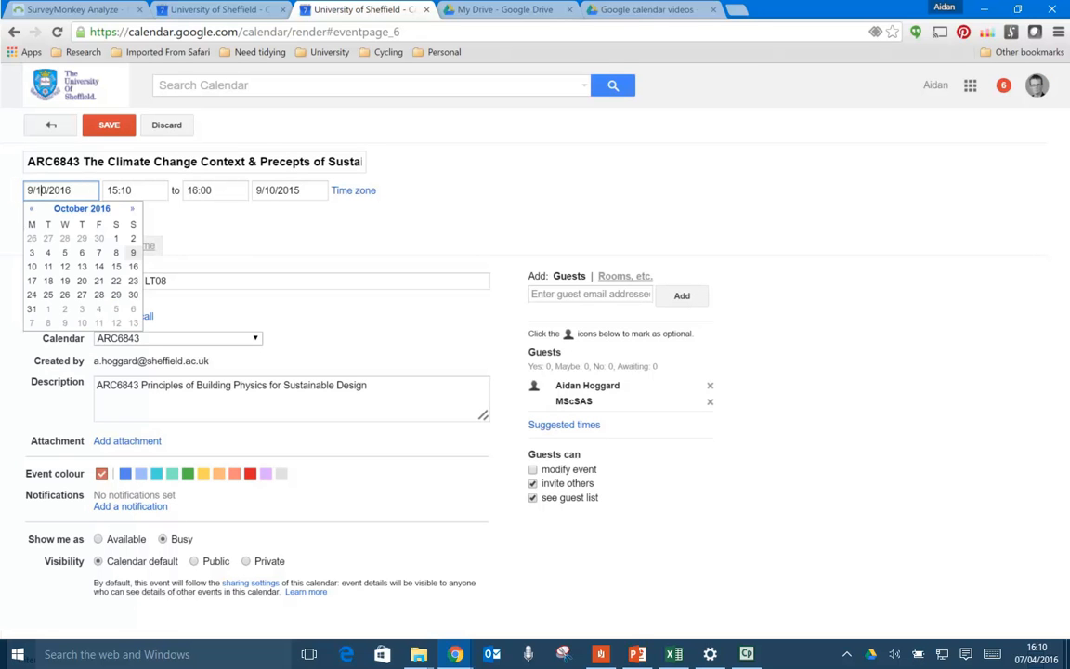
left_click(99, 253)
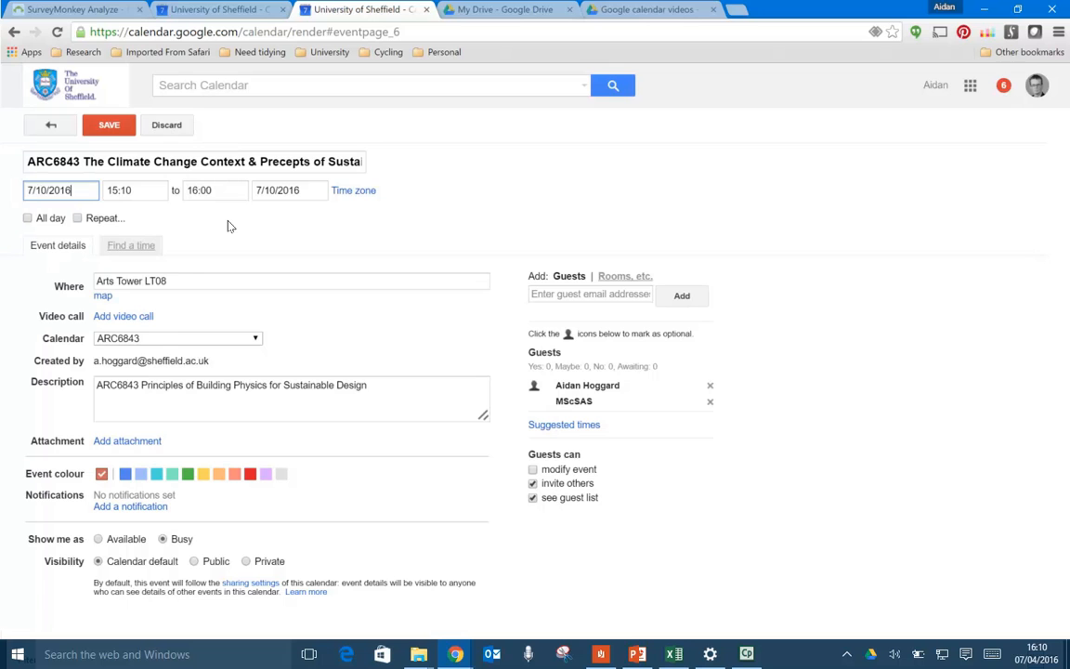
Set the Climate Change Context copy's location to "60 seater LT", save it, and collapse the original's details.
left_click_drag(177, 280, 74, 284)
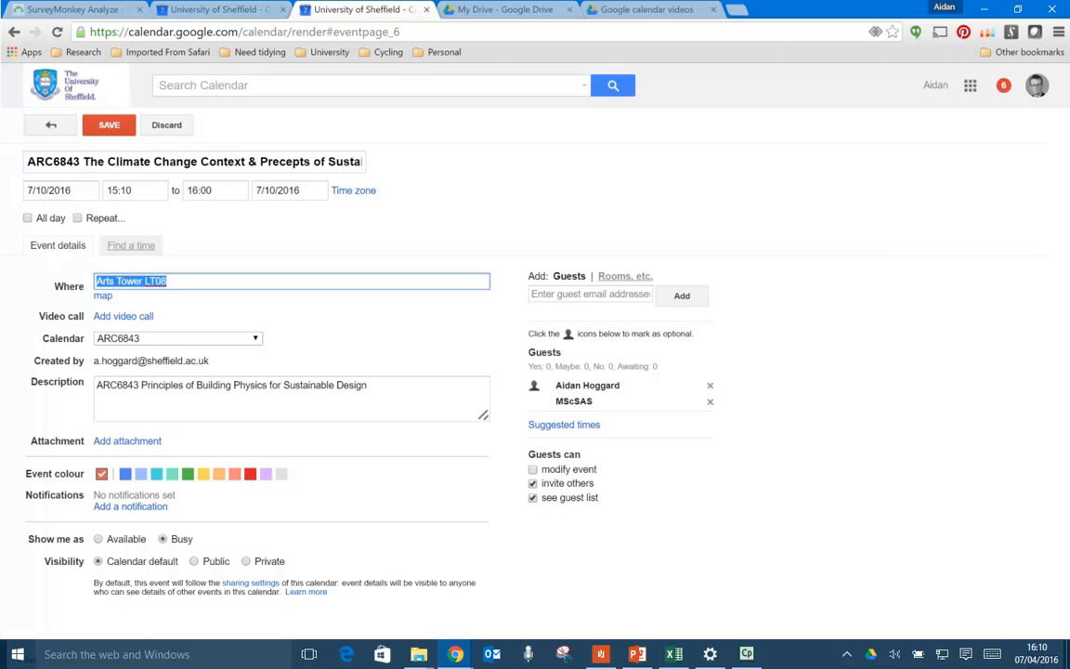
type("60 seater")
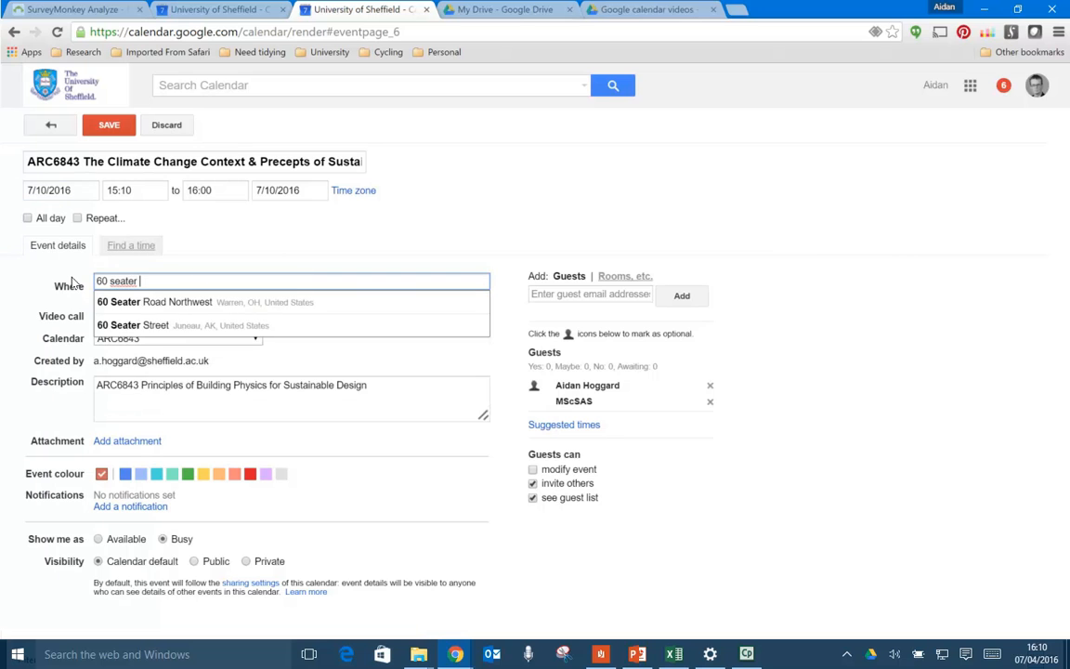
type(" LT")
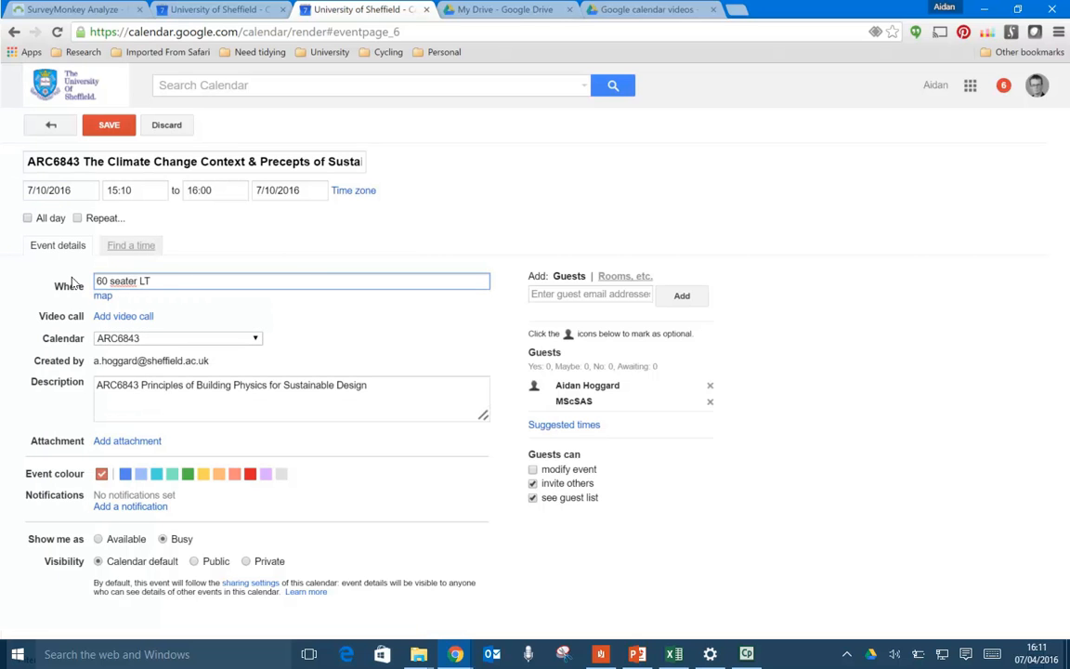
left_click(232, 232)
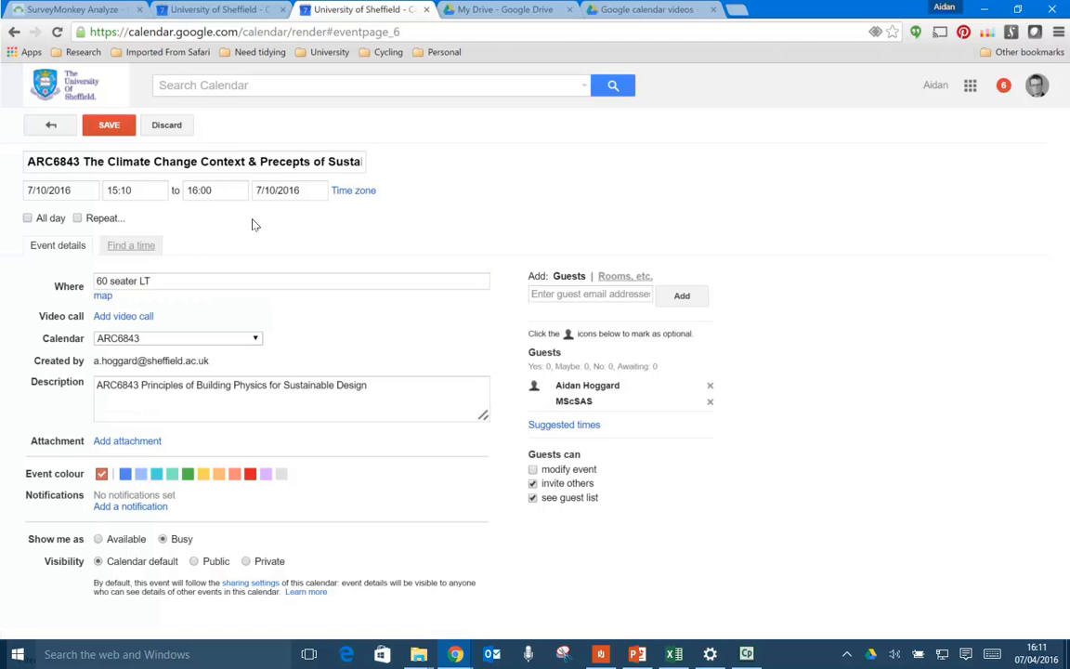
left_click(112, 129)
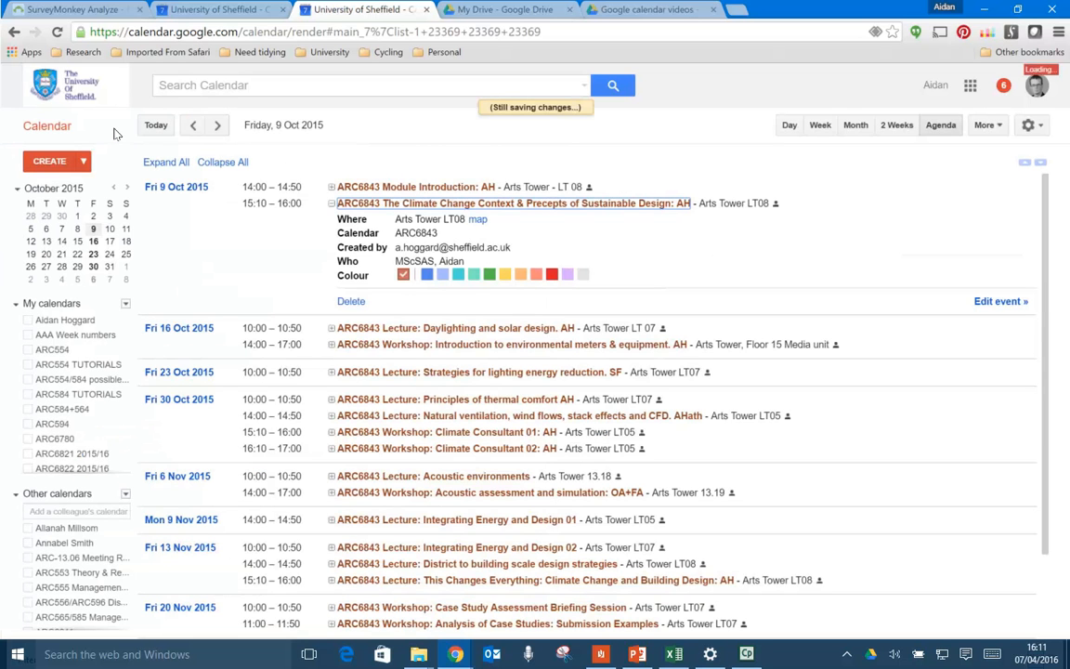
left_click(331, 203)
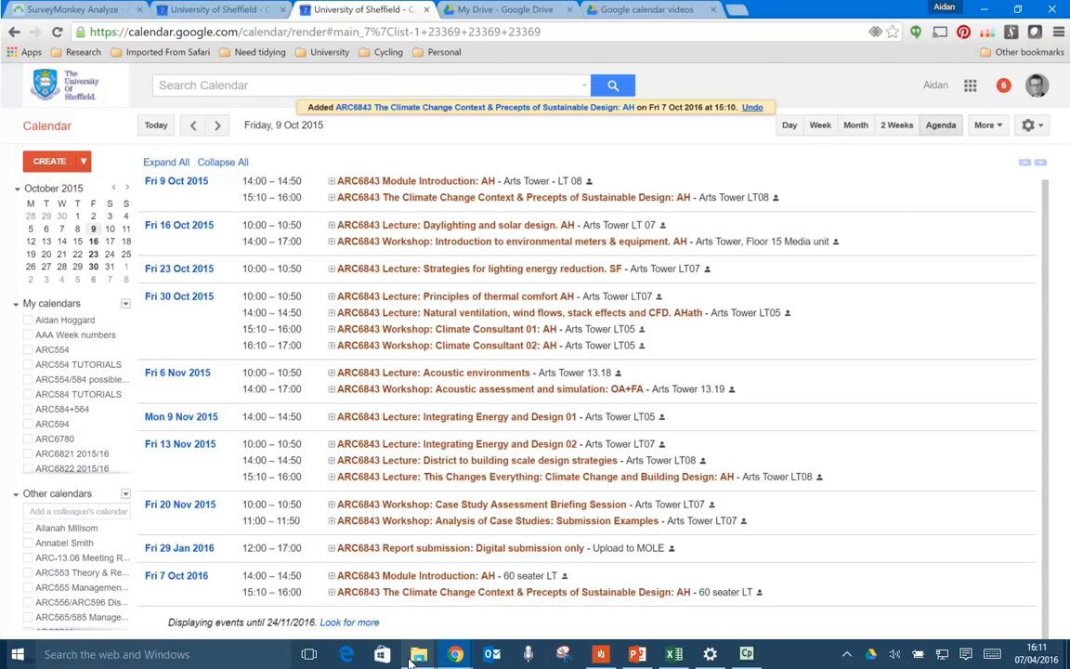
Switch to the Week view and display the week containing 7 October 2016.
left_click(819, 125)
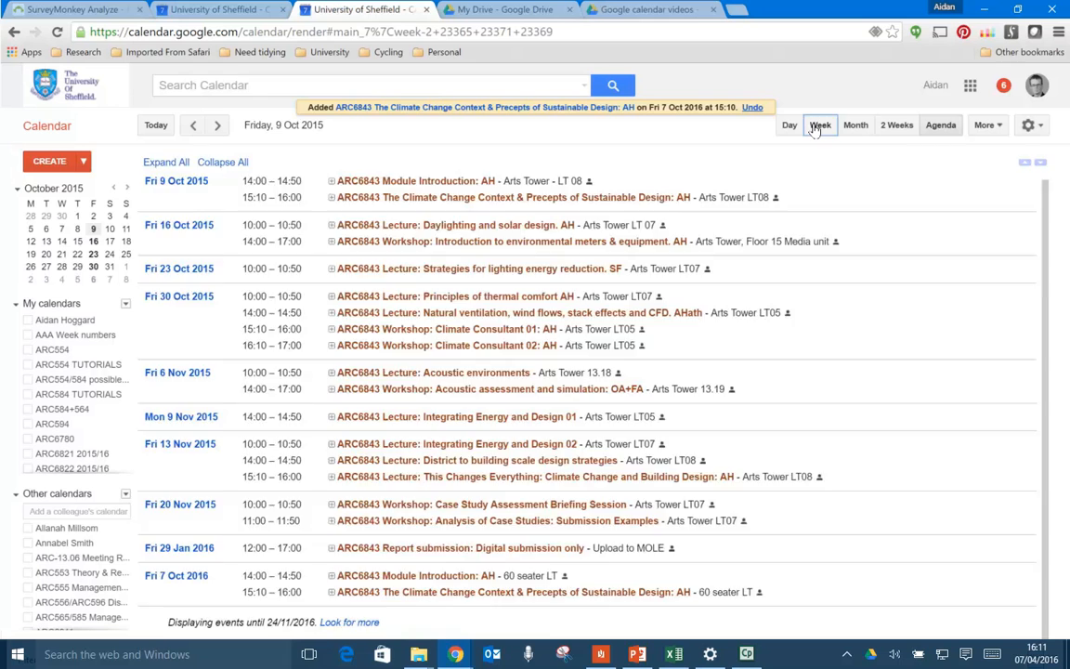
left_click(127, 188)
left_click(127, 187)
left_click(128, 188)
left_click(127, 187)
left_click(128, 188)
left_click(127, 187)
left_click(127, 189)
left_click(127, 189)
left_click(127, 189)
left_click(127, 189)
left_click(127, 188)
left_click(128, 189)
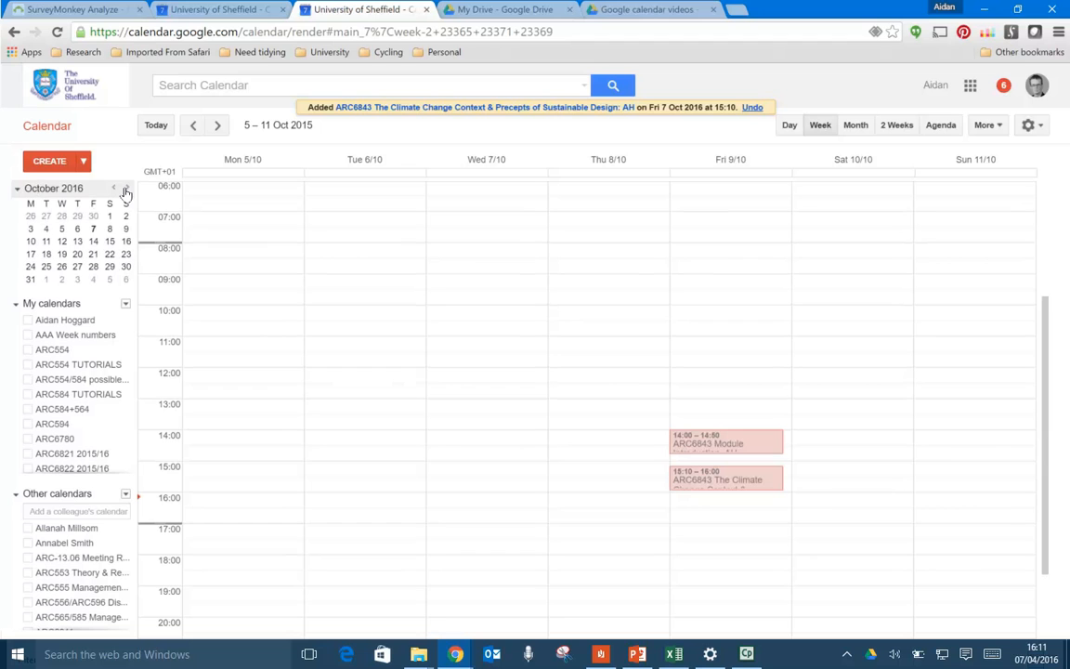
left_click(93, 229)
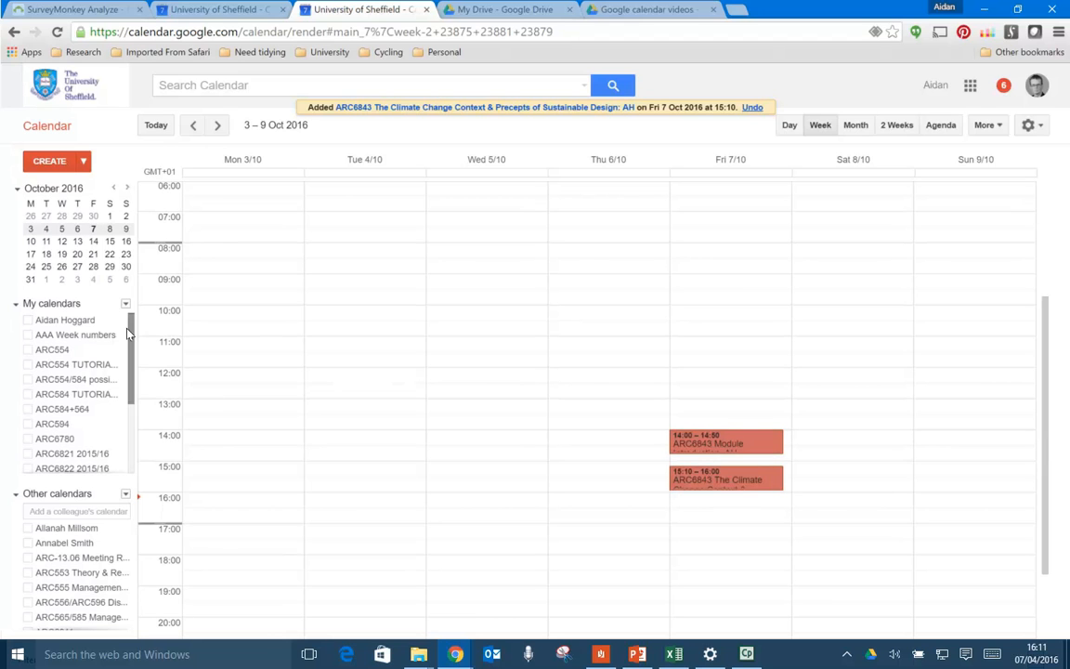
Show the owner's personal calendar and the MScSAS calendar alongside ARC6843.
left_click_drag(130, 336, 130, 335)
left_click(27, 320)
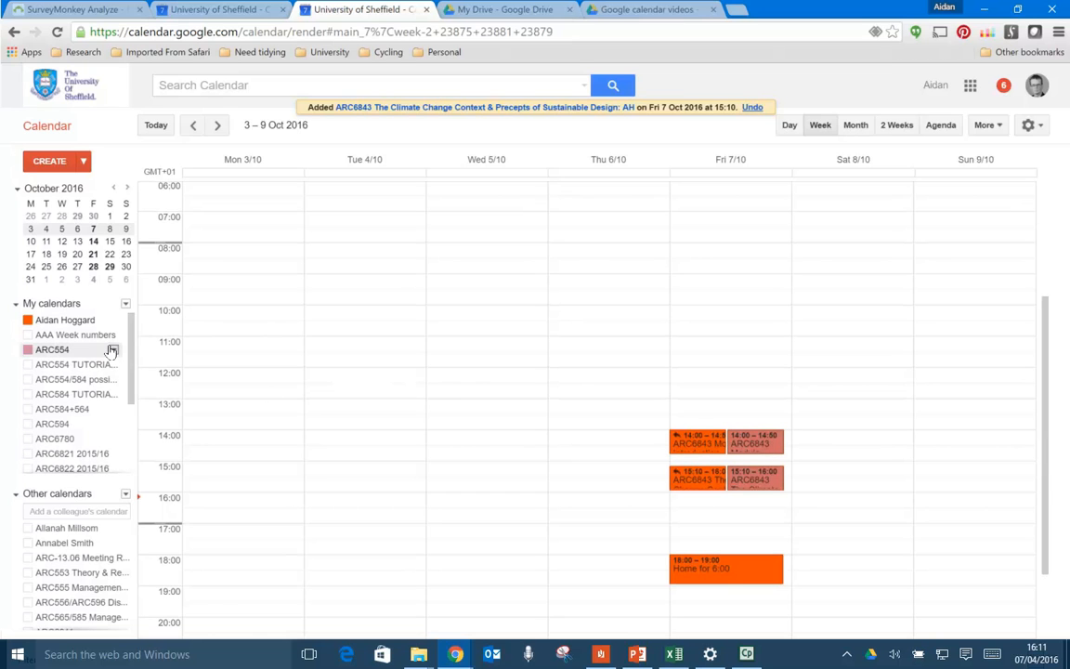
scroll(133, 353, "down", 3)
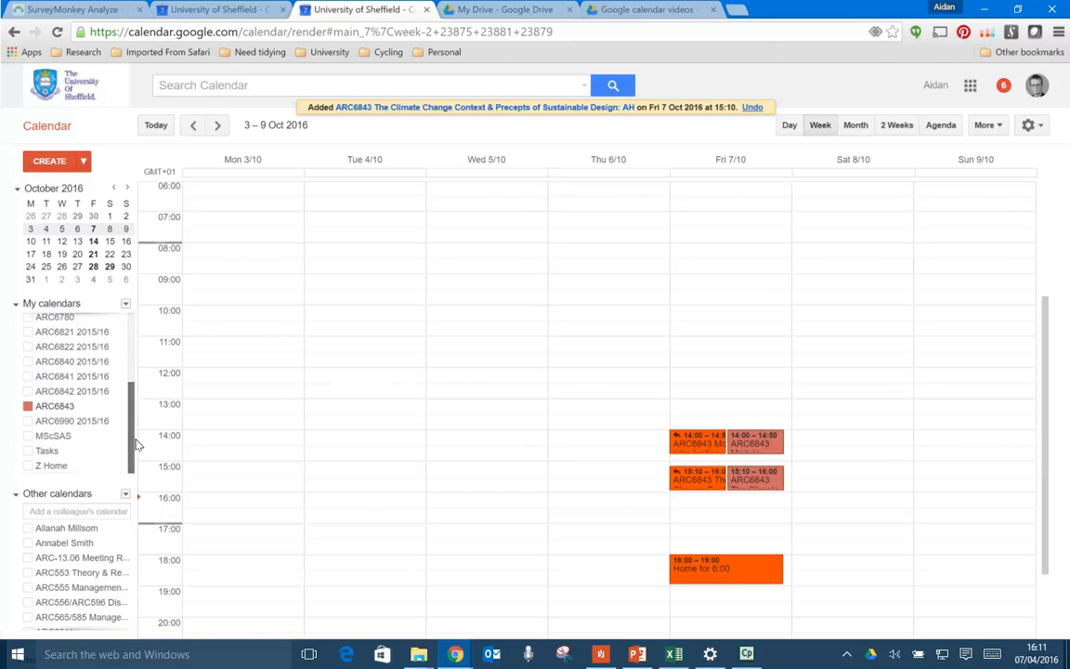
left_click(27, 436)
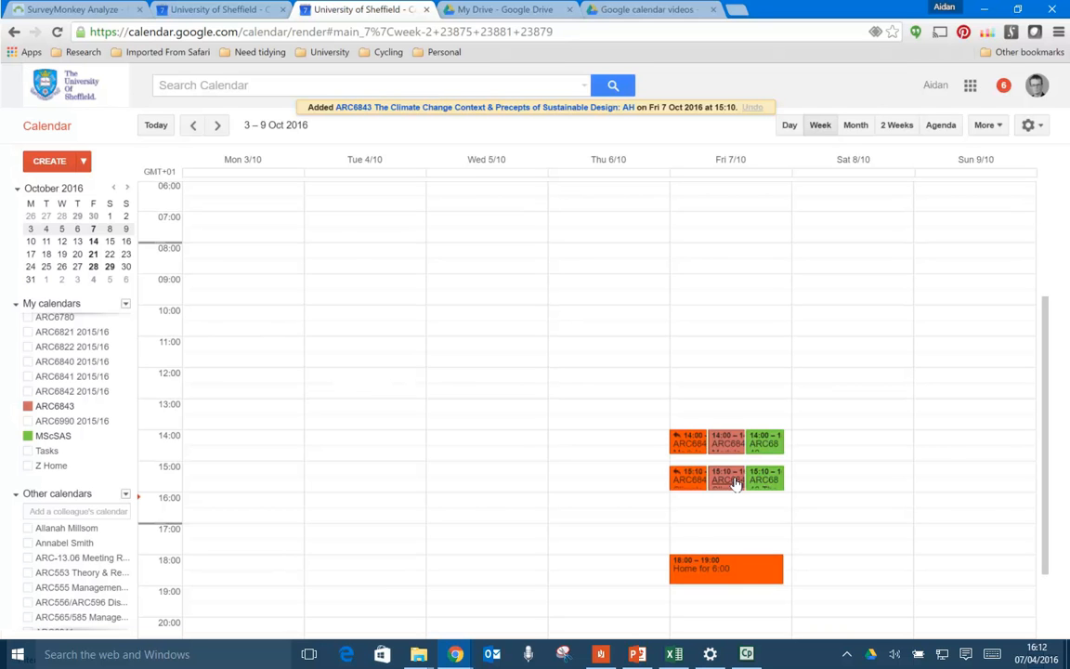
Open the ARC6843 Module Introduction event of 7 October 2016 to review its guests and rooms, then return to the week.
double_click(718, 448)
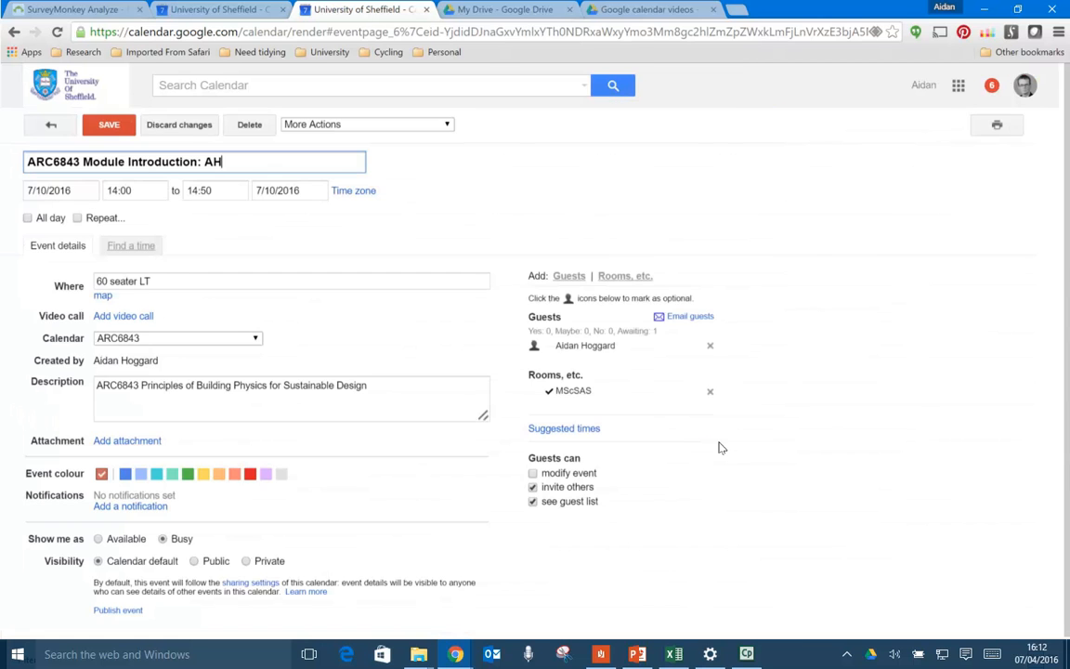
left_click(42, 122)
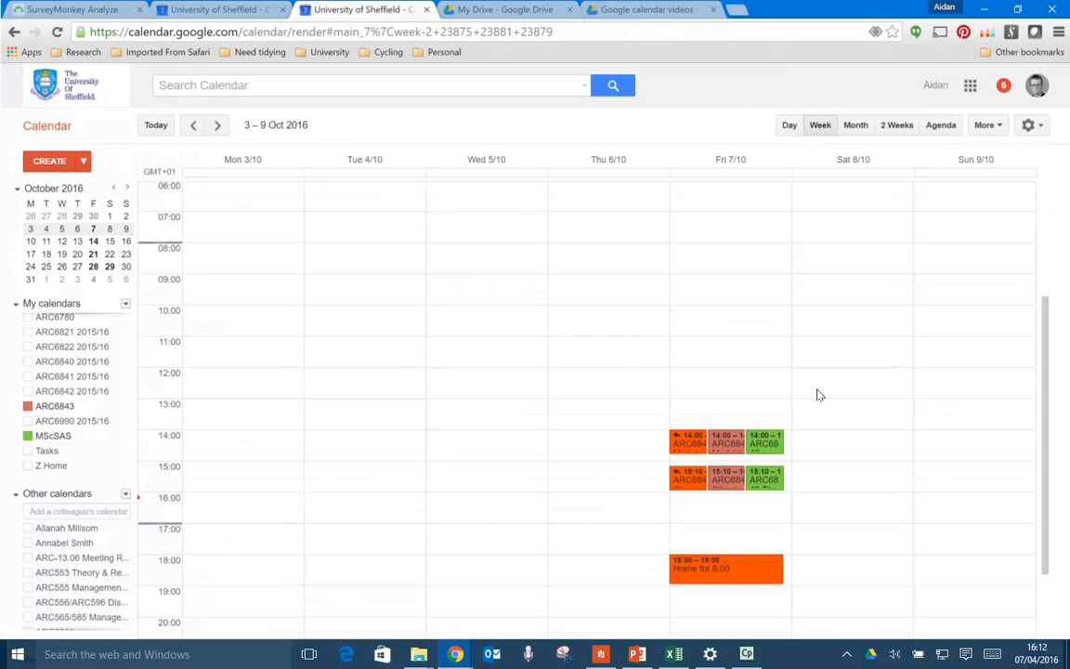